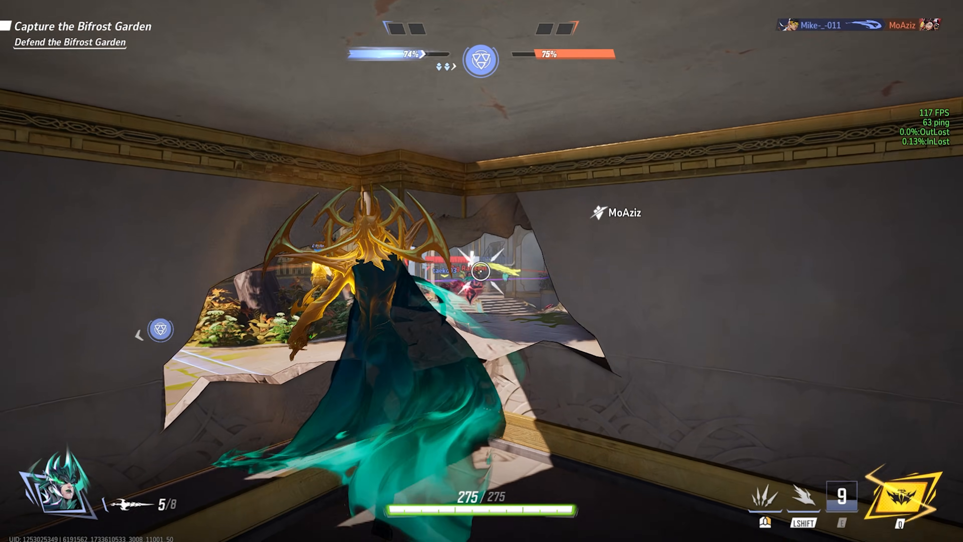
key(space)
click(481, 271)
click(480, 271)
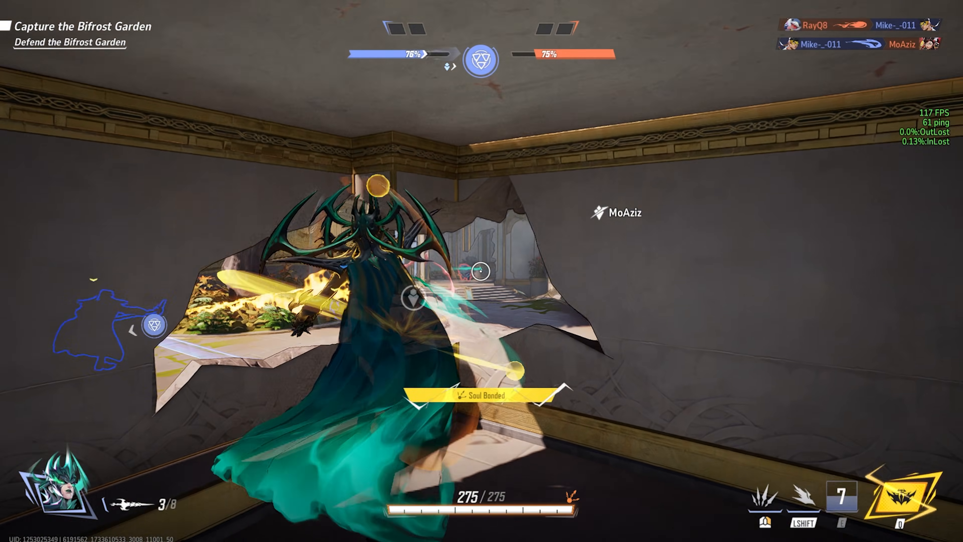
click(480, 272)
key(r)
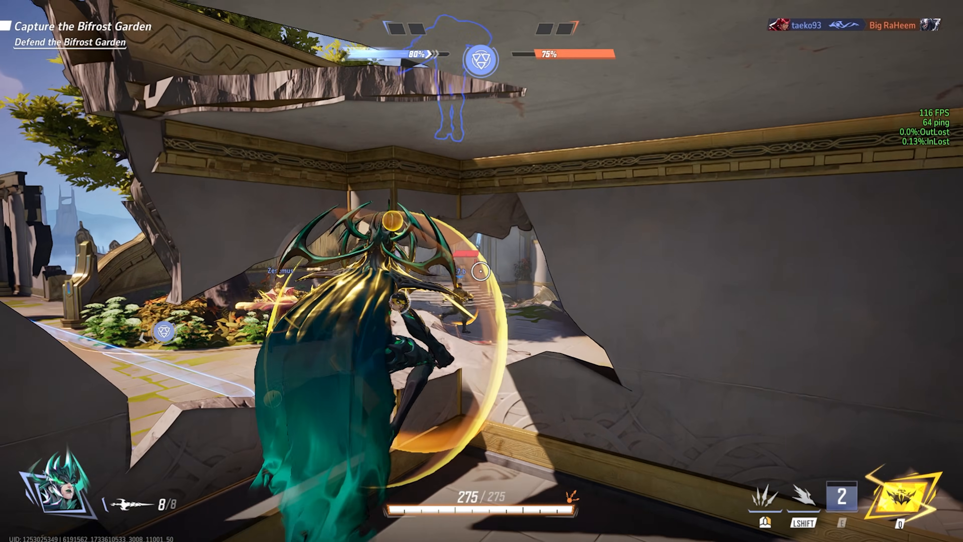
click(481, 272)
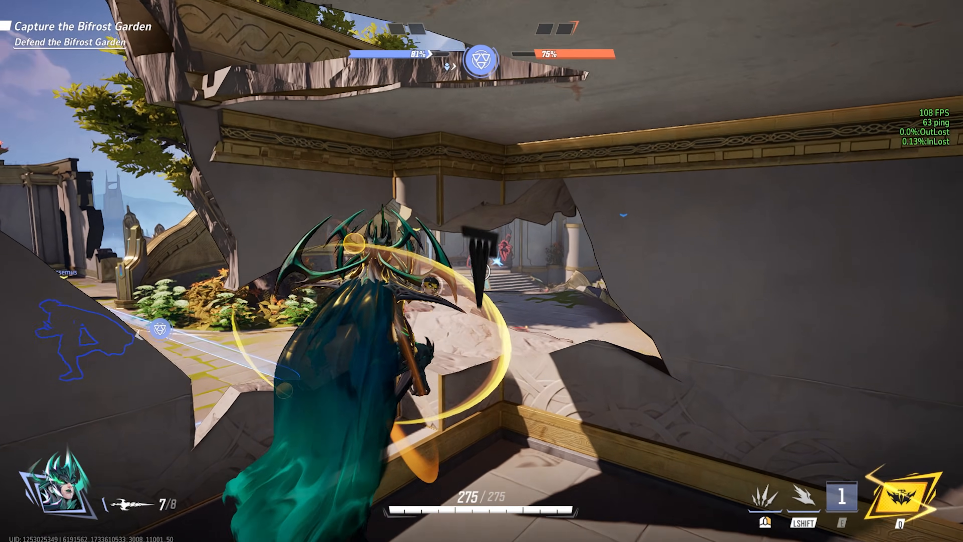
click(481, 271)
click(481, 271)
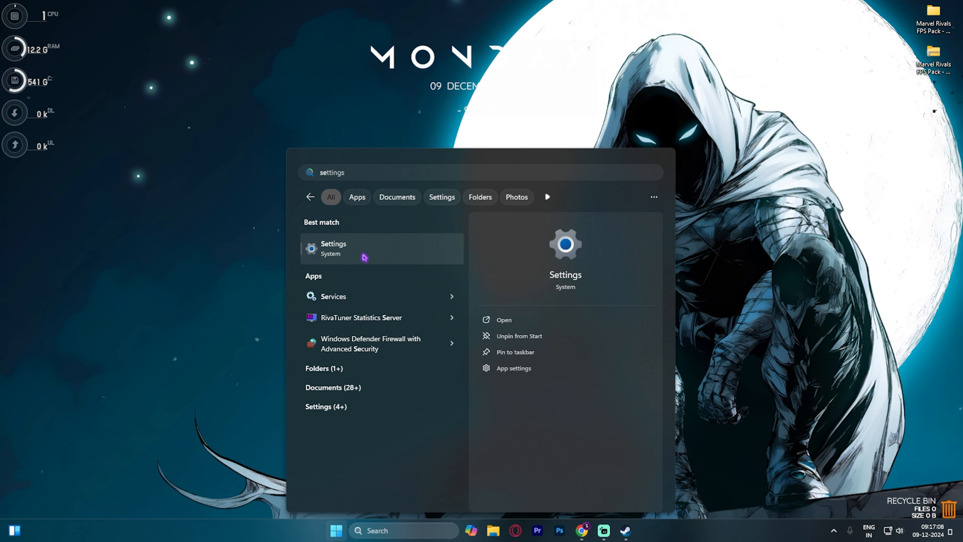
Open the Windows gaming settings and check the Game Bar controller option and the Game Mode switch
click(367, 255)
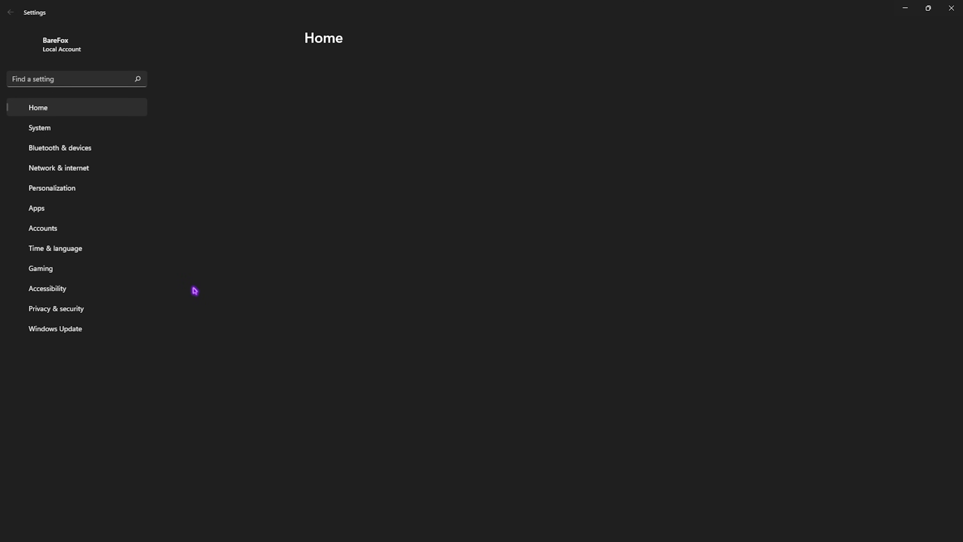
click(64, 270)
click(374, 82)
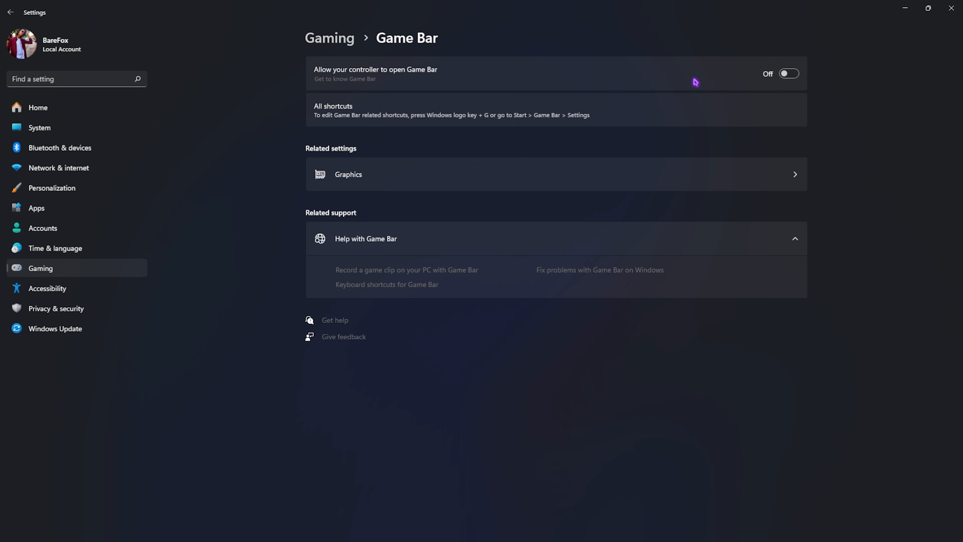
click(330, 38)
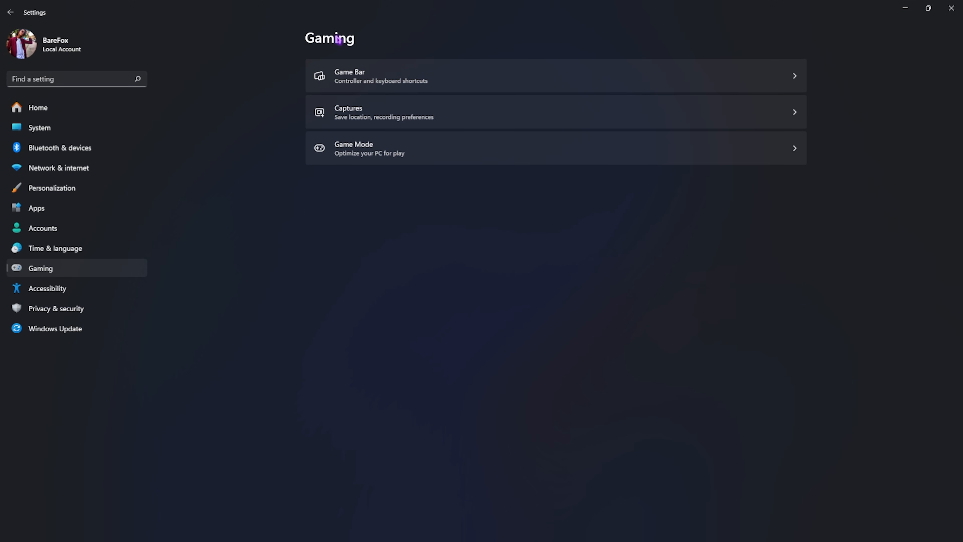
click(393, 150)
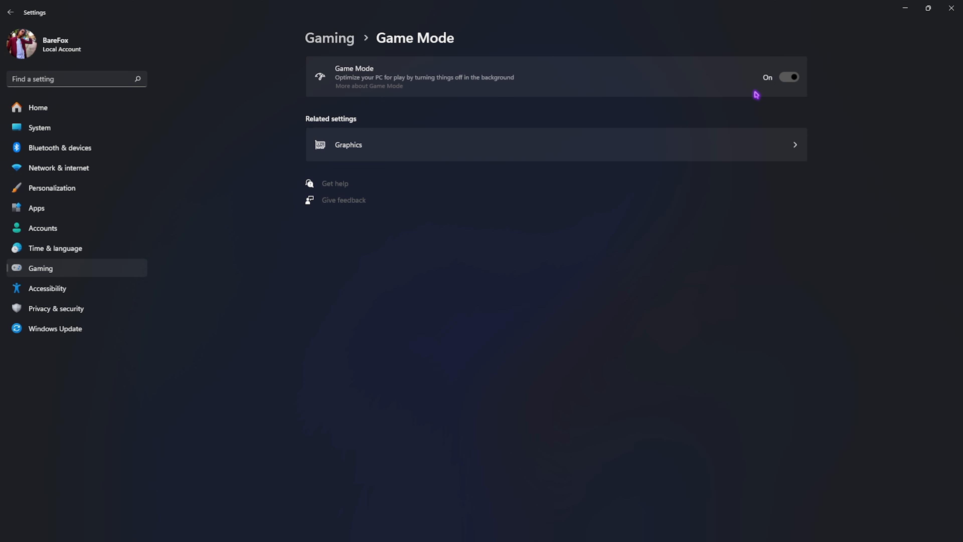
Check hardware-accelerated GPU scheduling and windowed-game optimizations in the default graphics settings, and return to the Graphics page
click(367, 146)
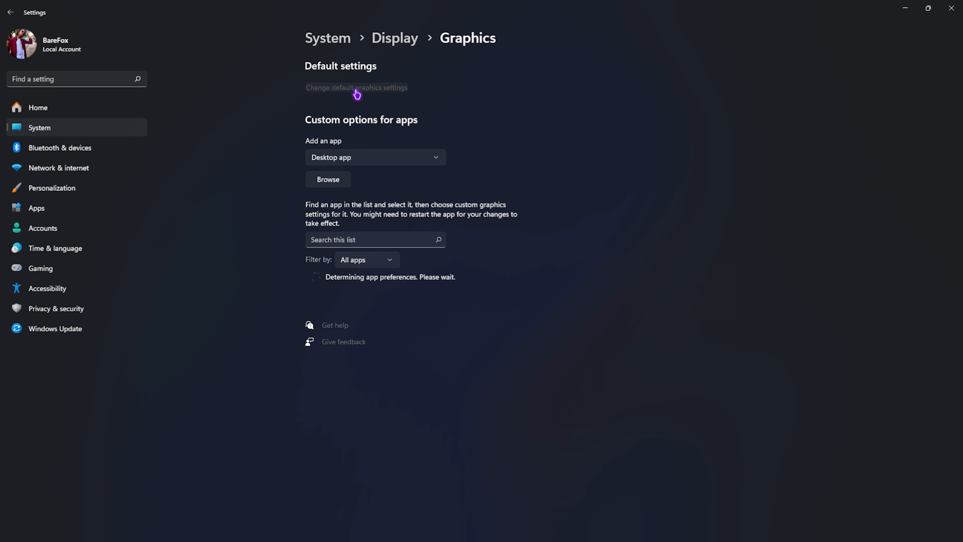
click(357, 88)
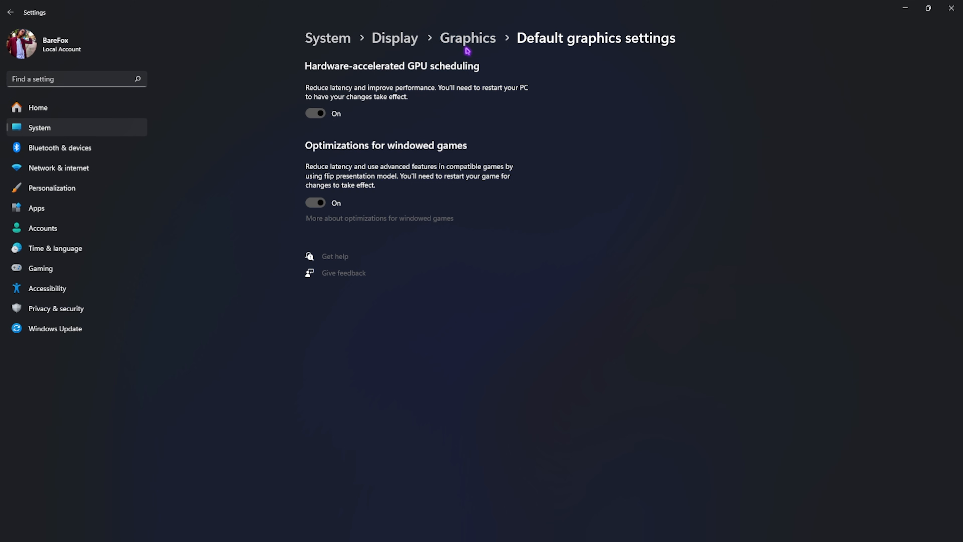
click(481, 45)
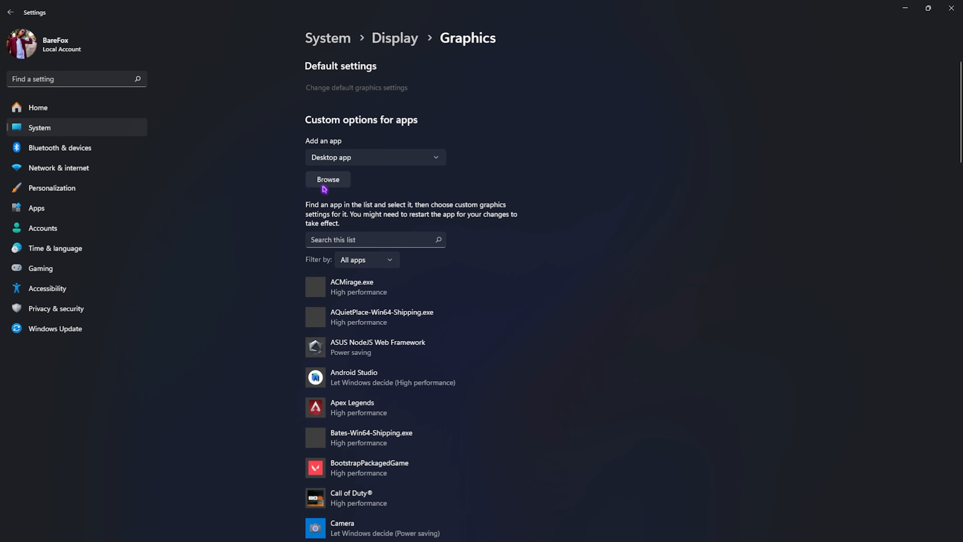
Start browsing for a desktop app to add, then switch to Steam and open the local files of Marvel Rivals
click(332, 182)
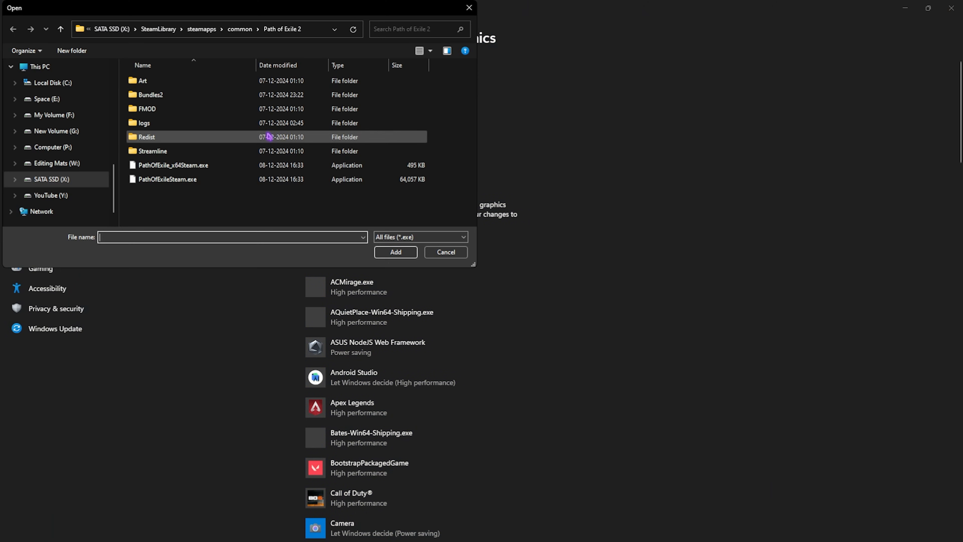
click(469, 8)
click(619, 537)
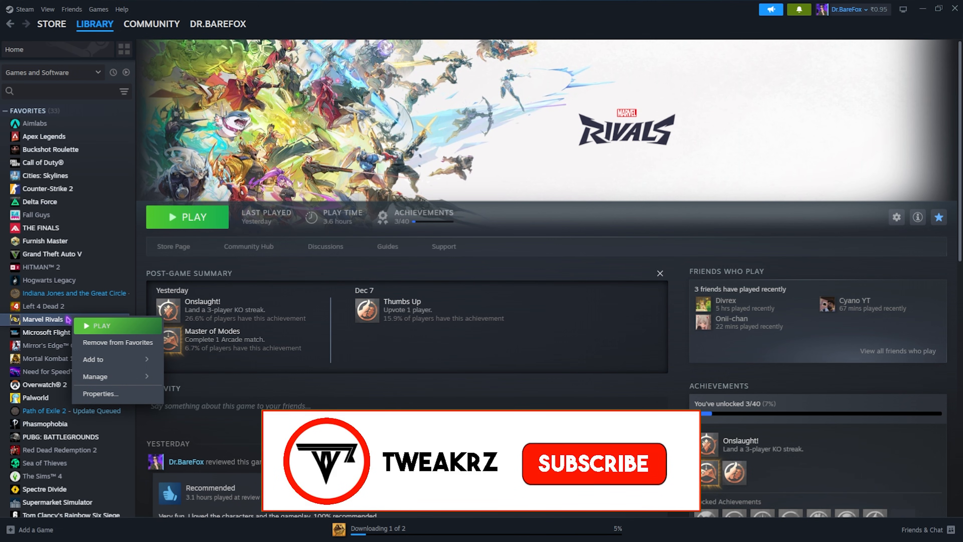
mouse_move(114, 376)
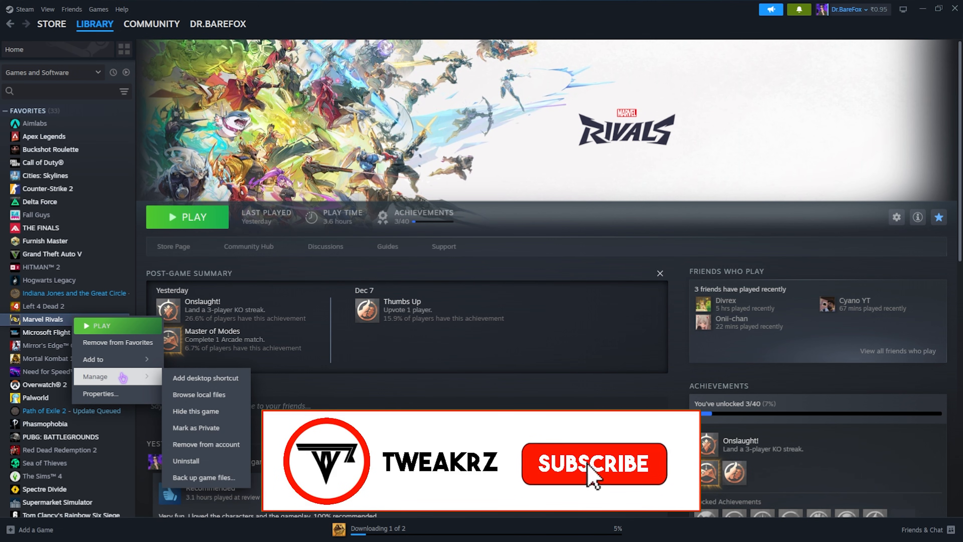
click(194, 395)
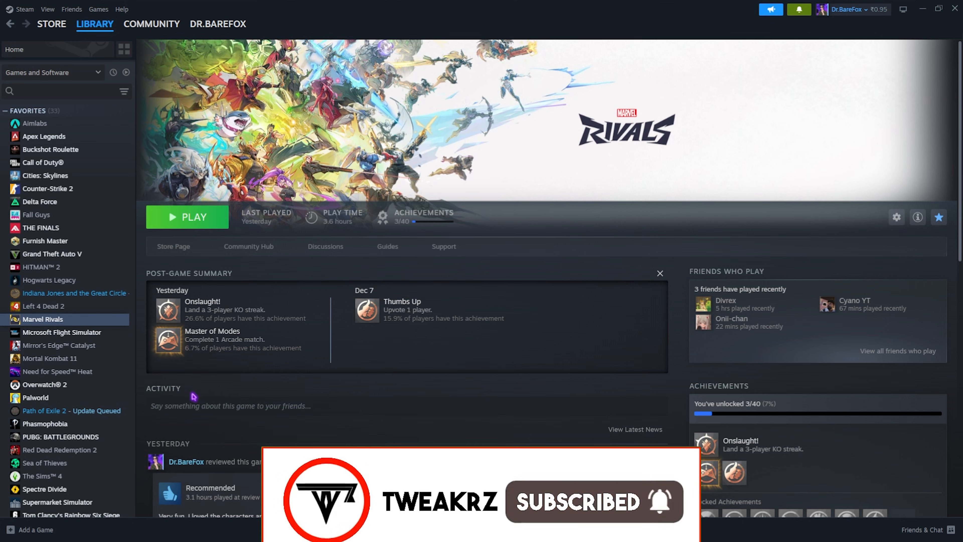
Copy the MarvelRivals install folder path and open that folder in the file selection dialog of the graphics settings
click(515, 30)
key(ctrl+c)
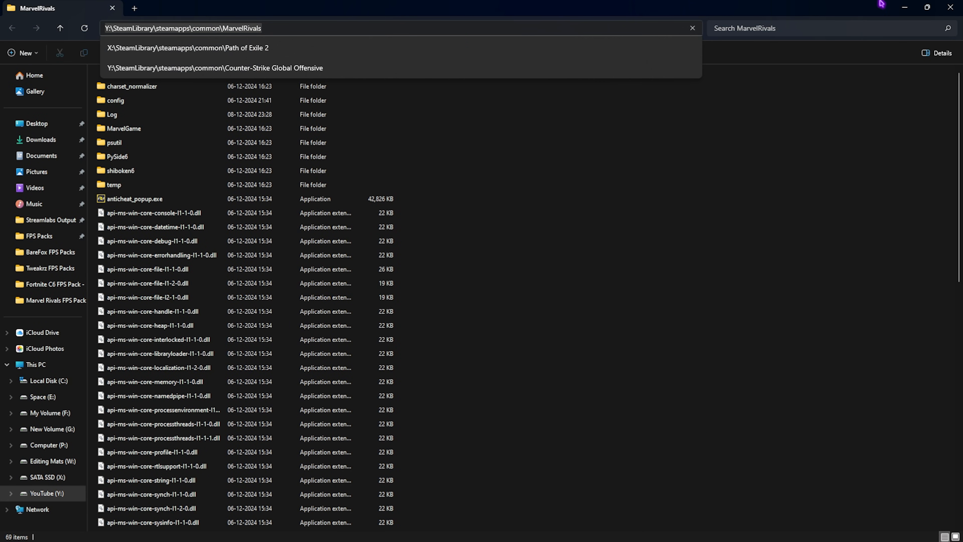
click(903, 6)
click(309, 28)
key(ctrl+v)
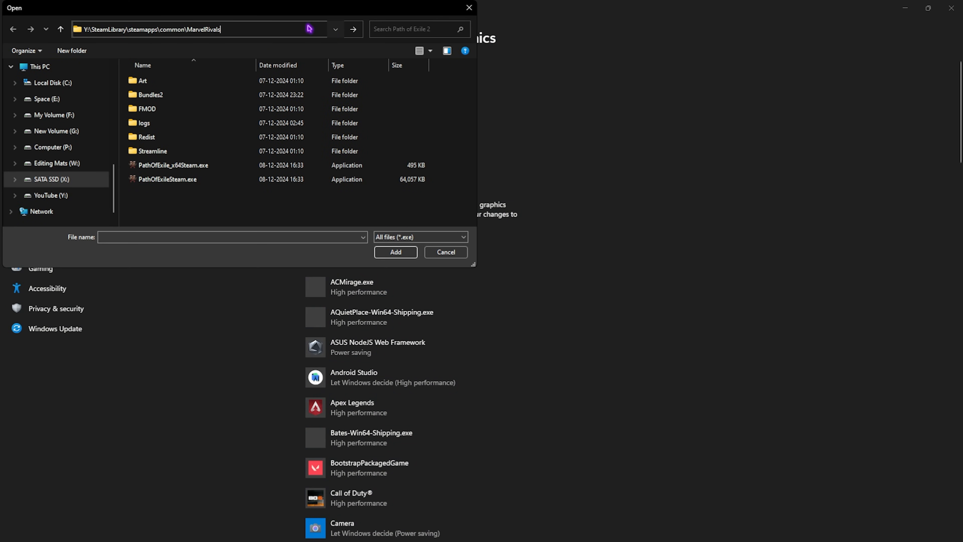
key(Return)
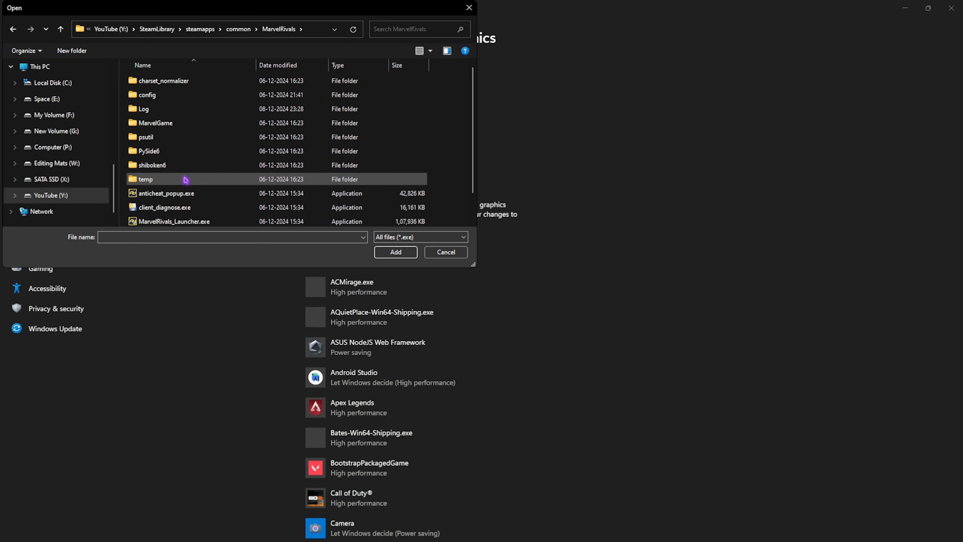
Add Marvel-Win64-Shipping.exe from MarvelGame\Marvel\Binaries\Win64 to the apps with custom graphics options
scroll(211, 179, down, 1)
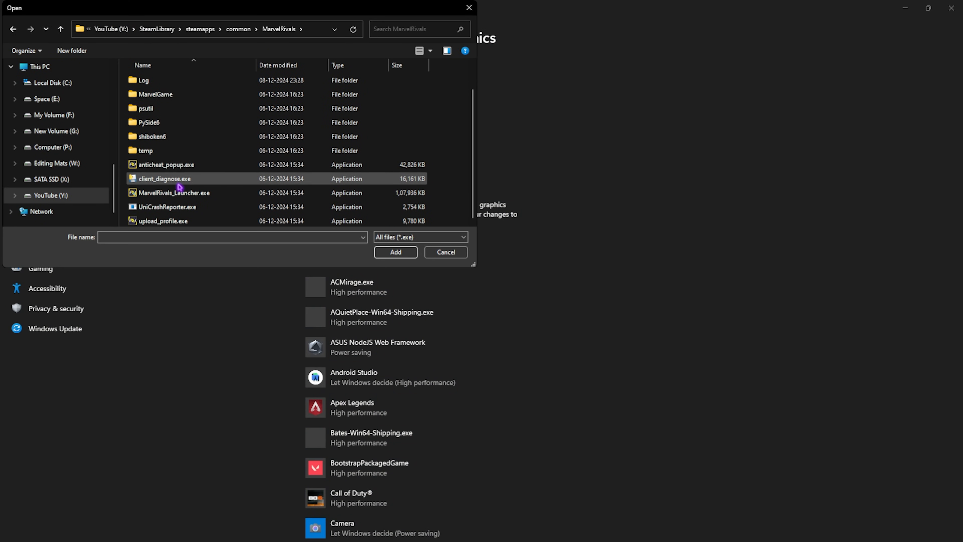
scroll(170, 159, up, 1)
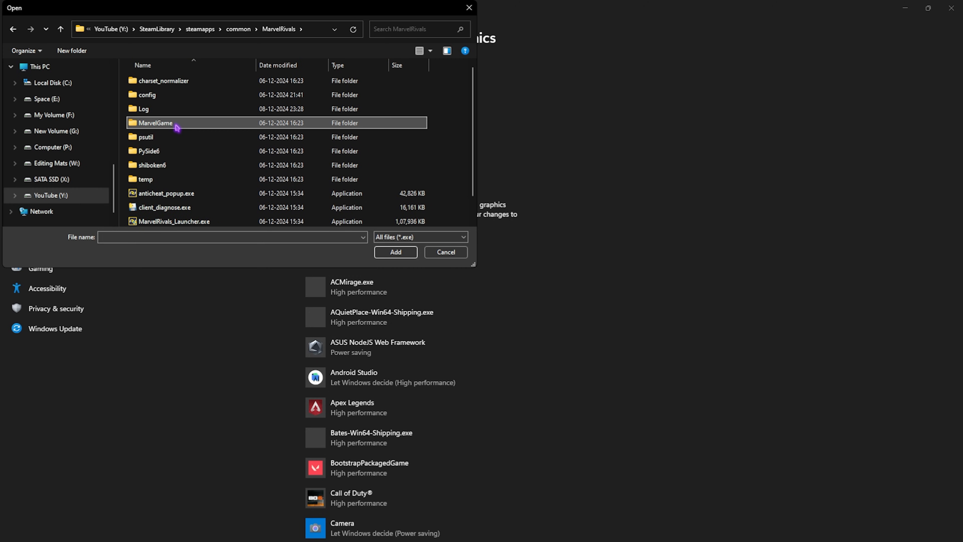
double_click(177, 129)
double_click(175, 98)
double_click(171, 82)
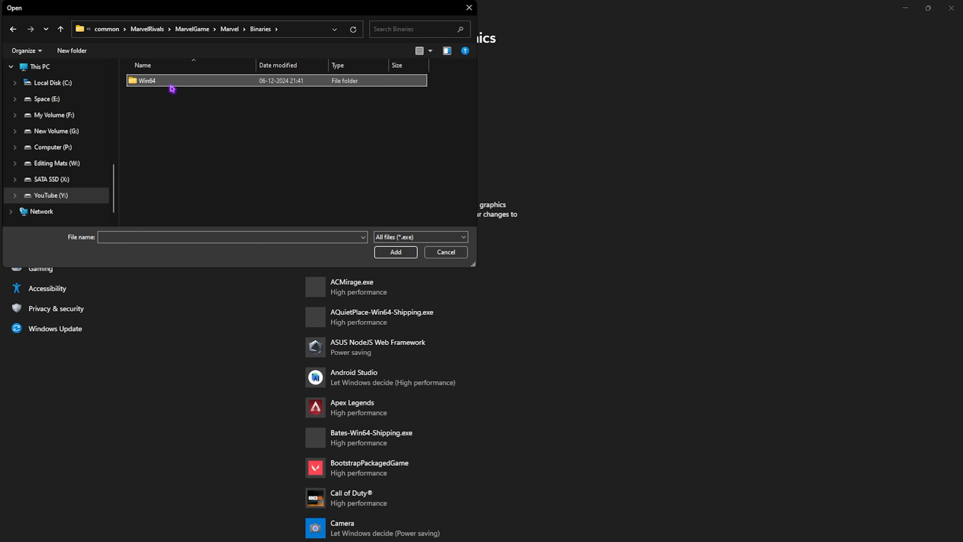
double_click(171, 81)
click(136, 140)
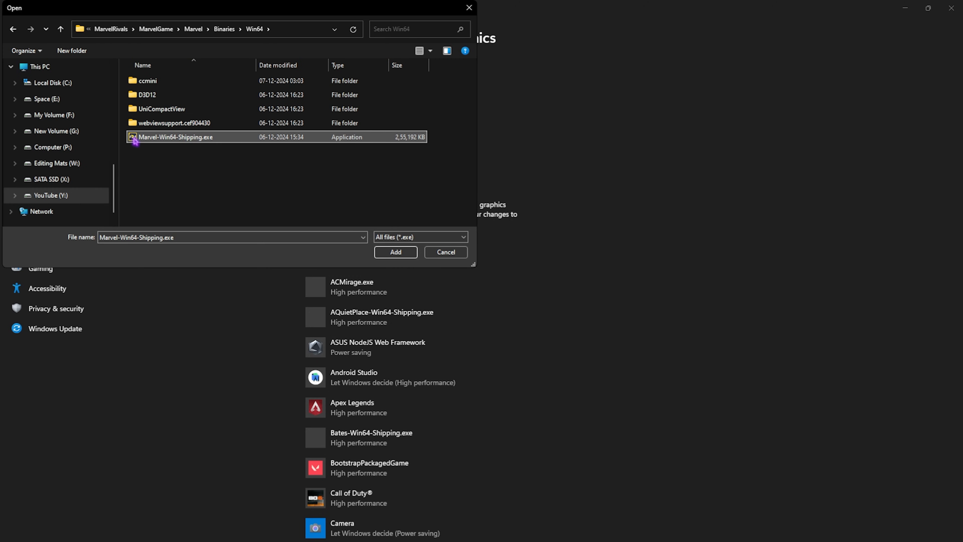
double_click(172, 142)
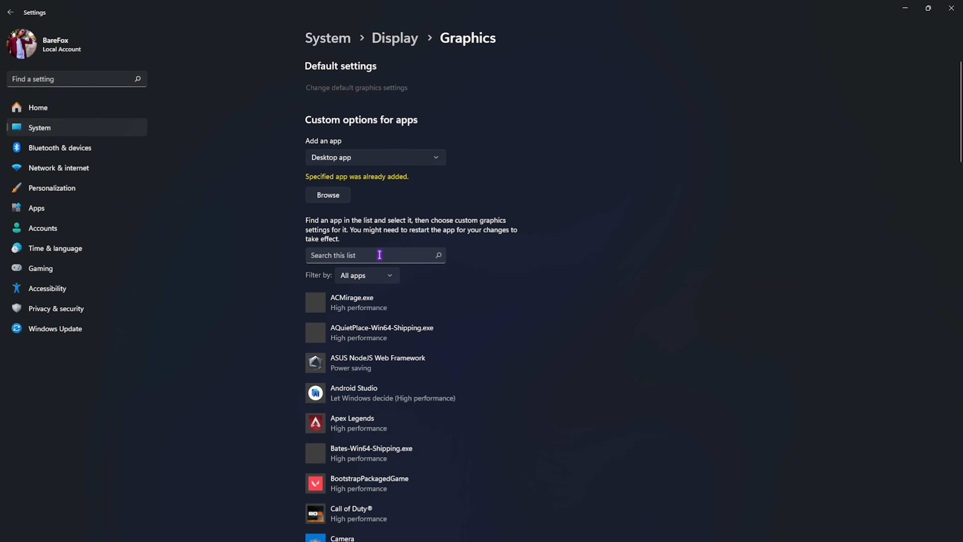
Find Marvel Rivals in the app list and save its graphics preference as High performance
scroll(377, 334, down, 6)
scroll(380, 337, down, 10)
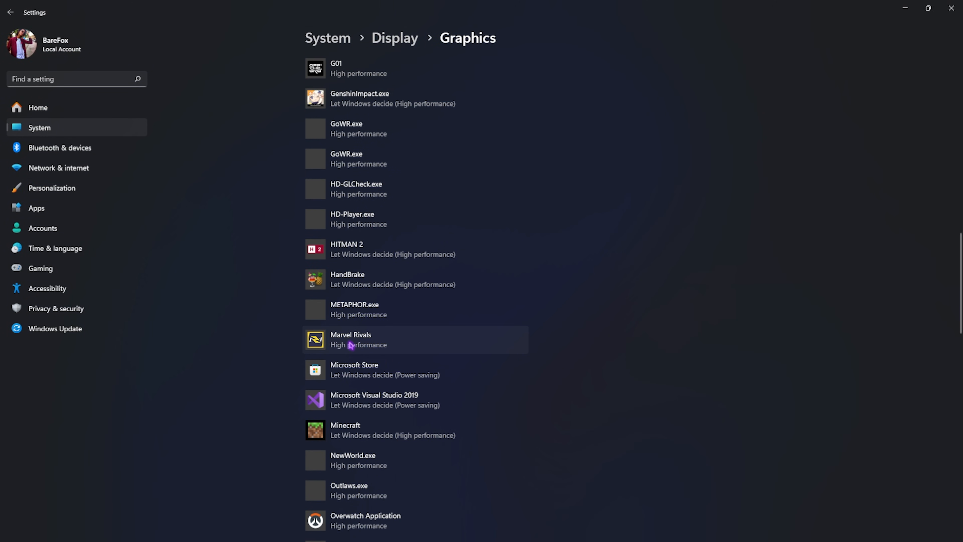
click(383, 338)
click(447, 400)
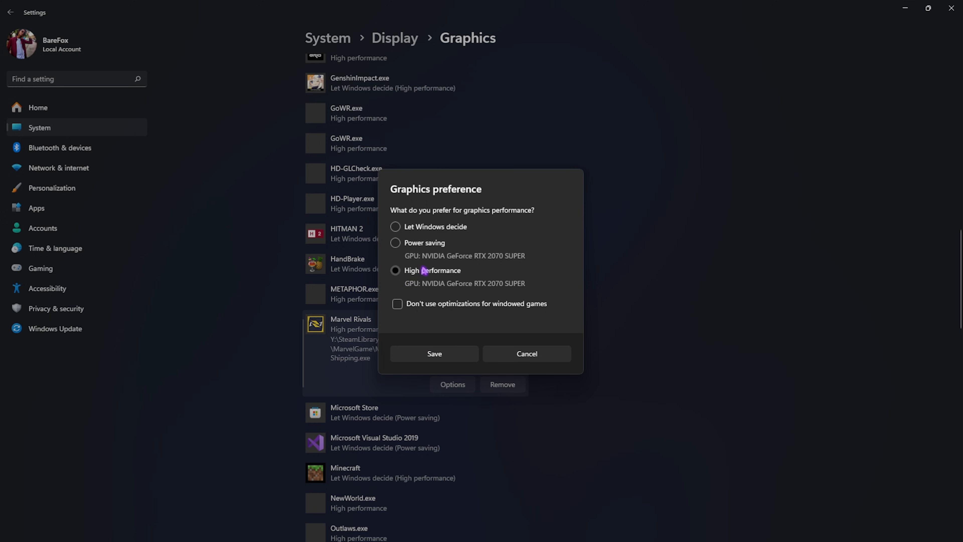
click(436, 354)
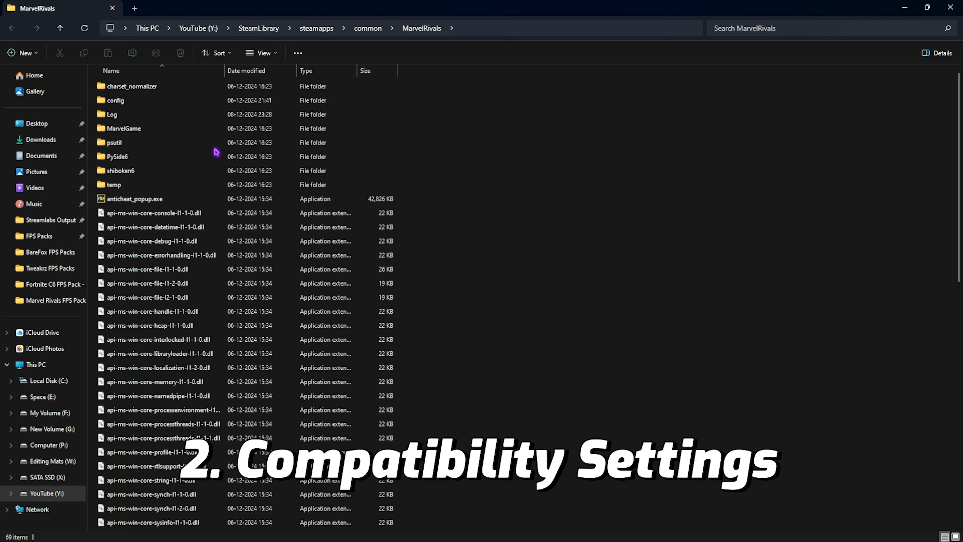
In the MarvelRivals install folder, go to MarvelGame\Marvel\Binaries\Win64 and select Marvel-Win64-Shipping.exe
double_click(125, 130)
double_click(136, 97)
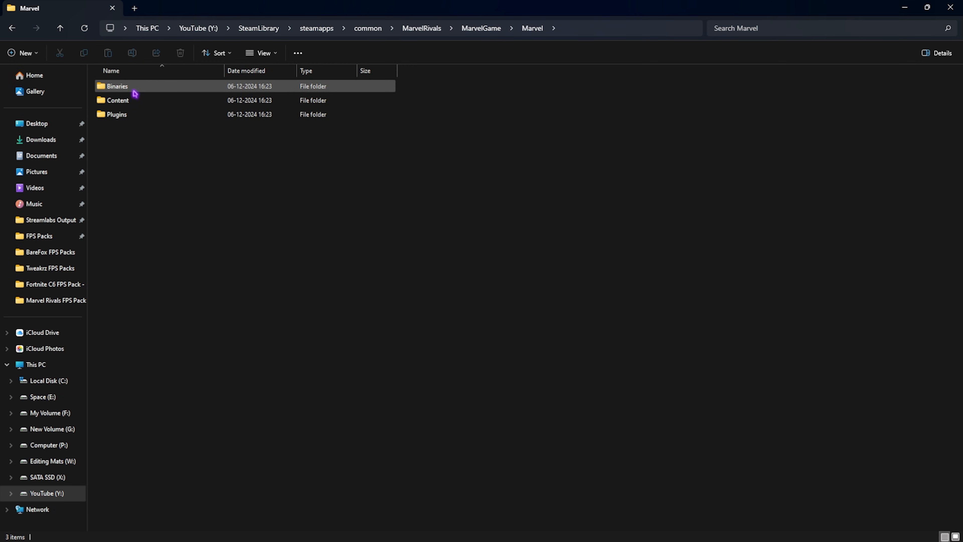
double_click(135, 94)
double_click(133, 87)
click(149, 242)
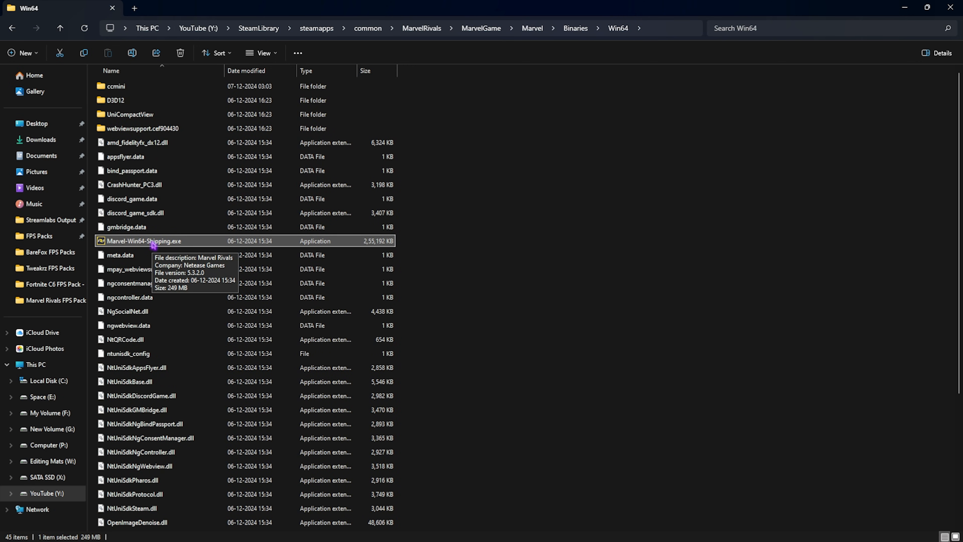
In the executable's compatibility properties, apply disabled fullscreen optimizations and the high DPI scaling override performed by Application
right_click(154, 245)
click(189, 388)
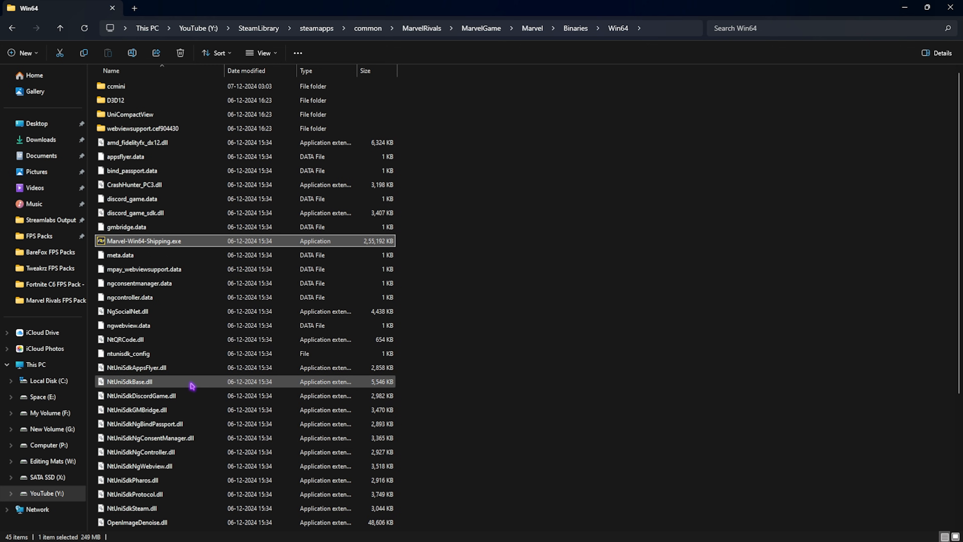
click(246, 275)
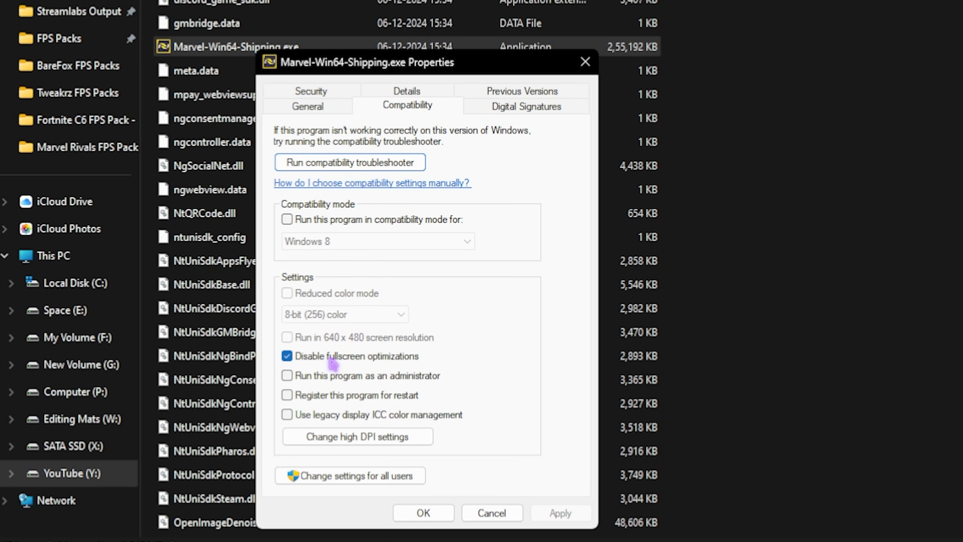
click(331, 437)
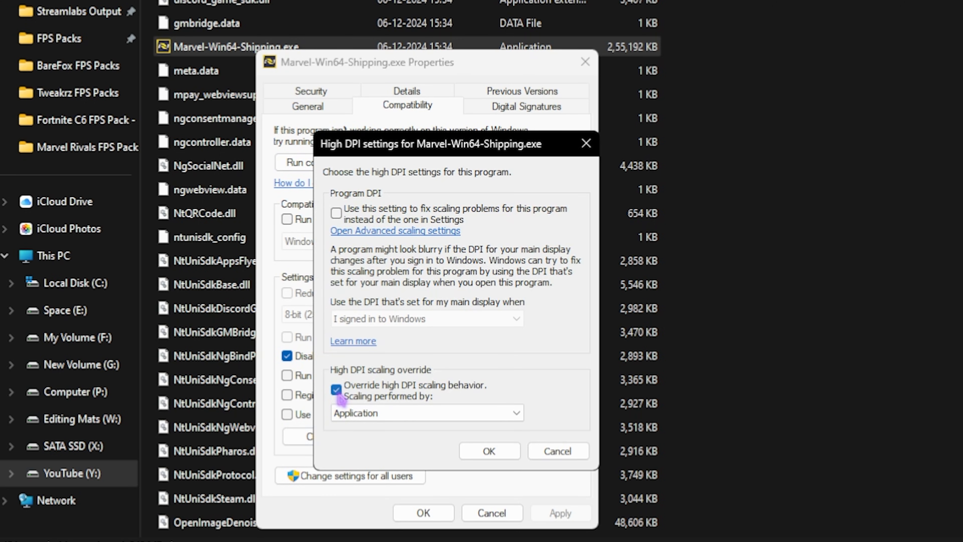
click(489, 451)
click(431, 513)
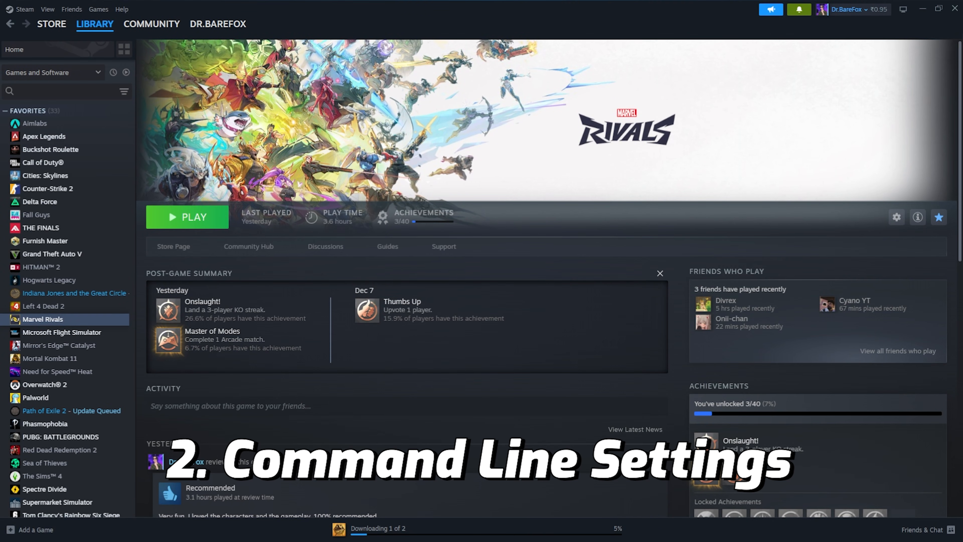
Open the Marvel Rivals properties in Steam and check the launch options for -USEALLAVAILABLECORES
right_click(47, 321)
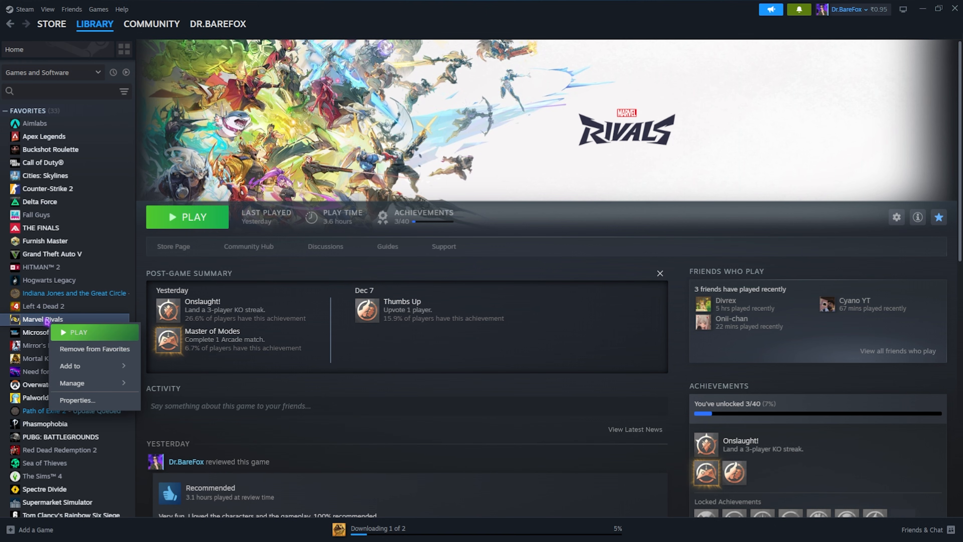
click(77, 399)
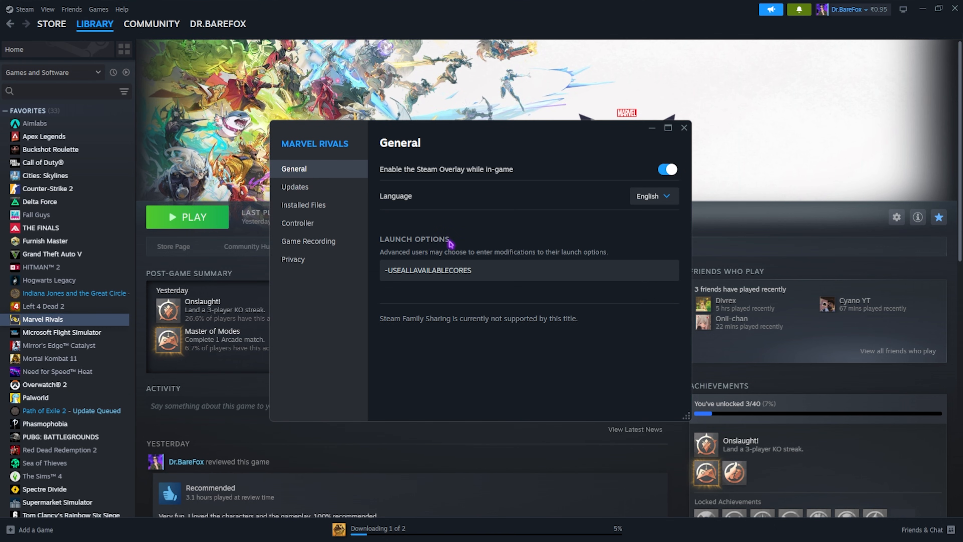
drag(490, 273, 357, 279)
click(401, 272)
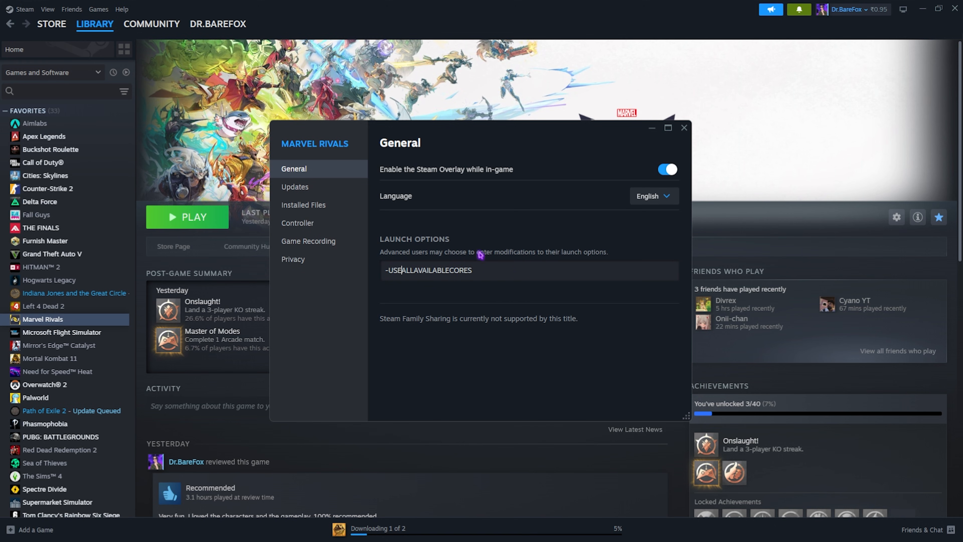
Close the Steam game properties, open the Windows System Protection settings and select the Local Disk (C:) (System) drive
click(684, 128)
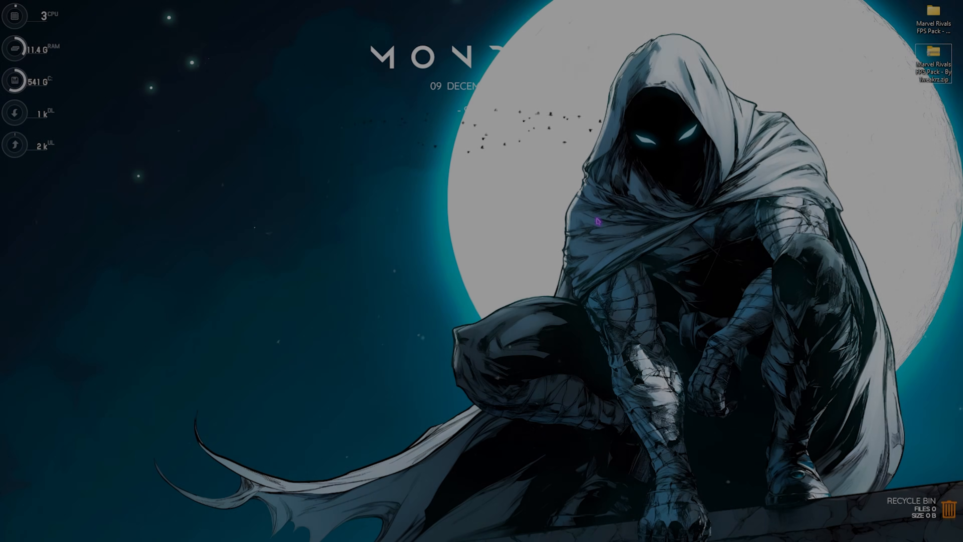
key(super)
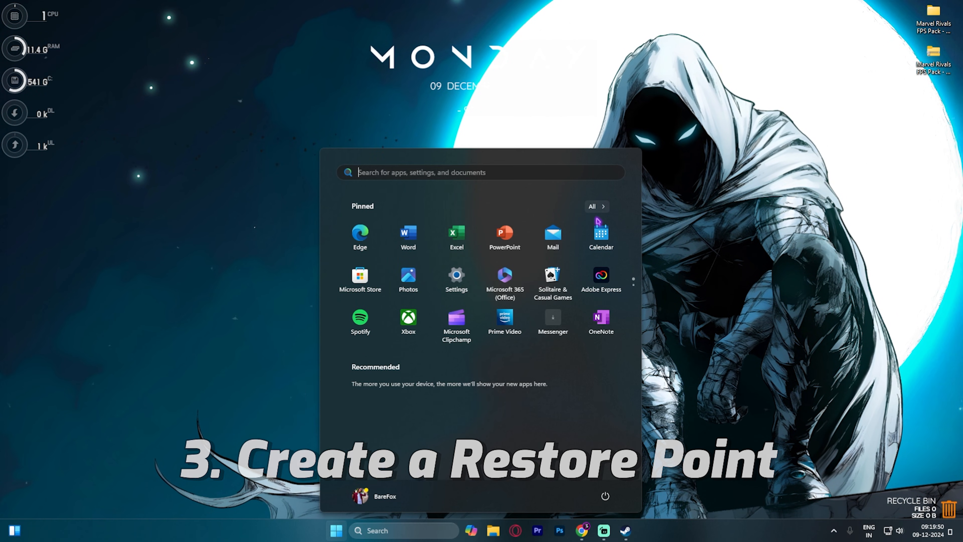
text(create a restore point)
key(Return)
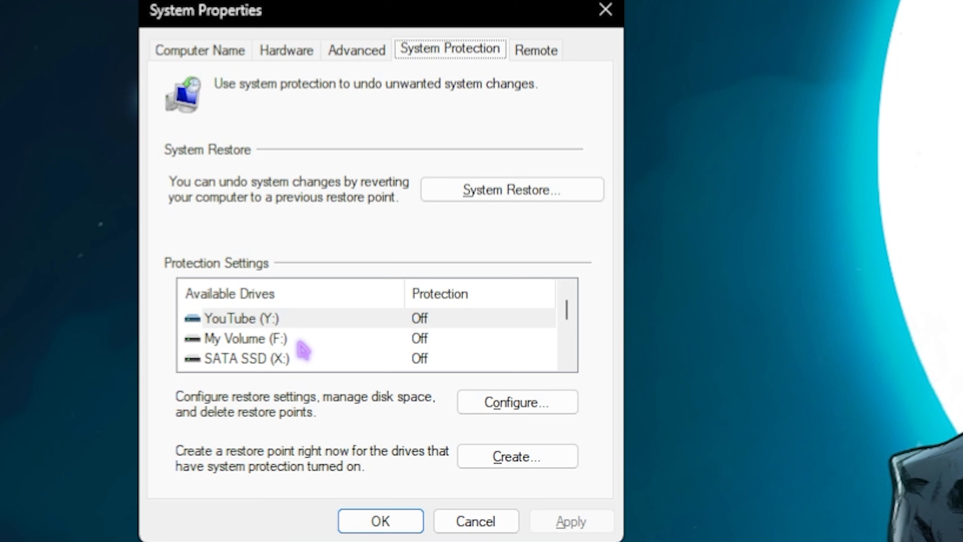
scroll(201, 283, down, 1)
click(171, 283)
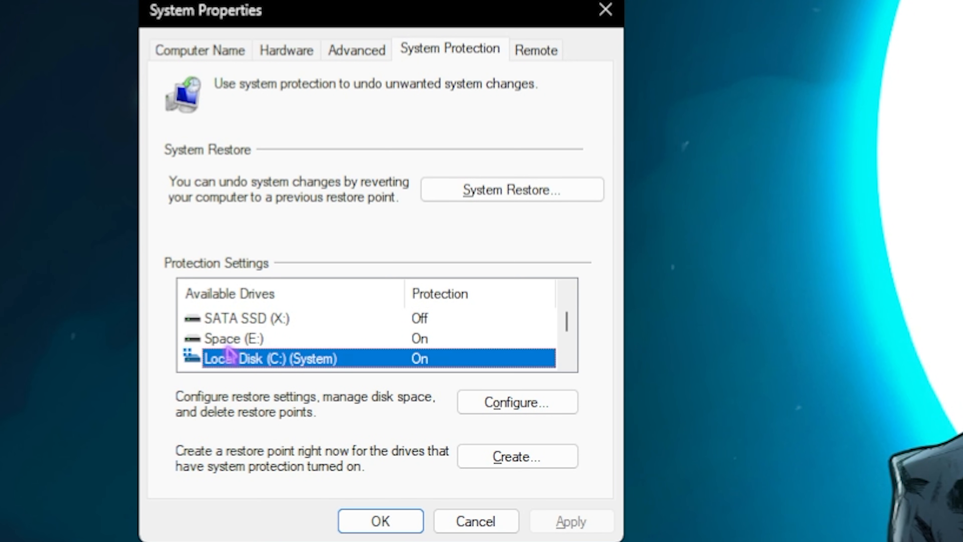
Create a system restore point with the description Rival and close System Properties
click(505, 457)
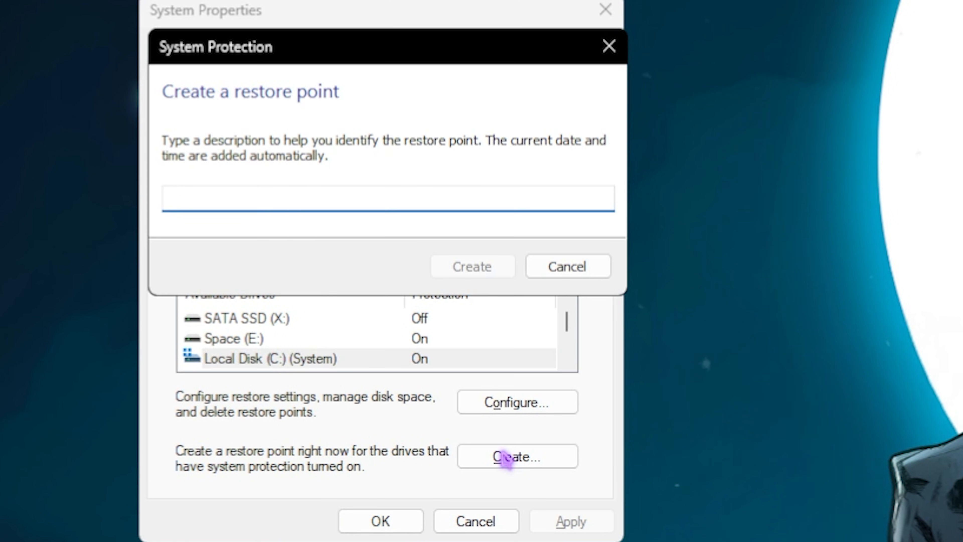
text(Rival)
key(Return)
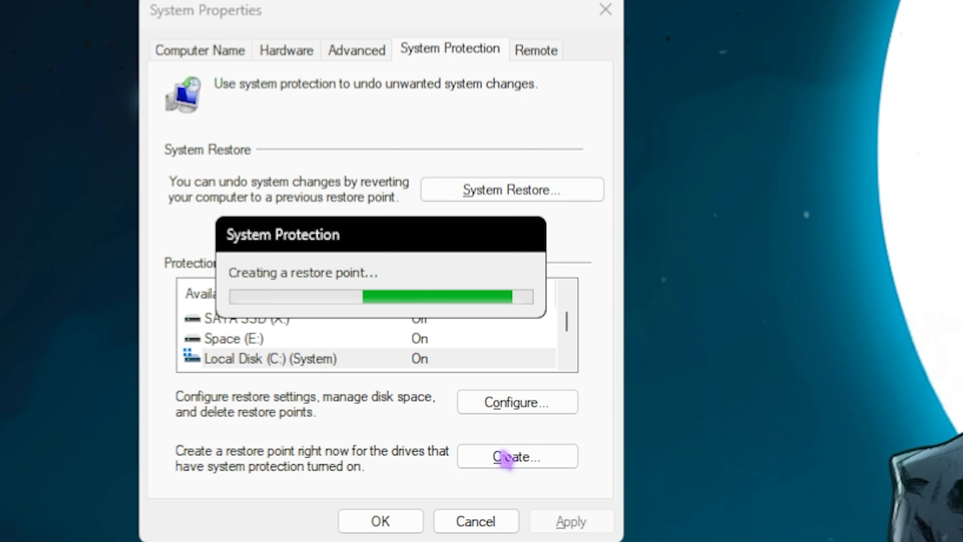
click(526, 285)
click(595, 15)
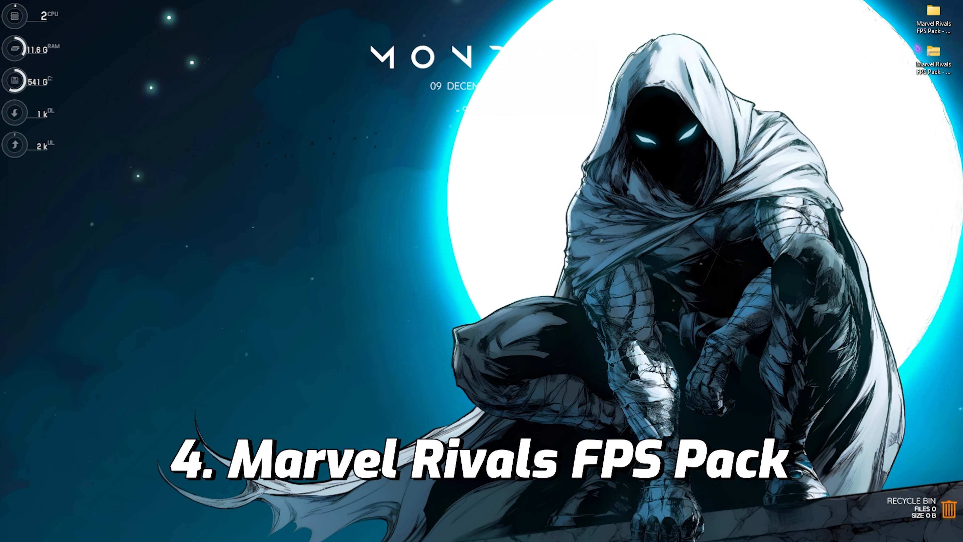
Open the Marvel Rivals FPS Pack - By Tweakrz folder and look through the AMD and INTEL folders in 1- CPU Priority
double_click(918, 49)
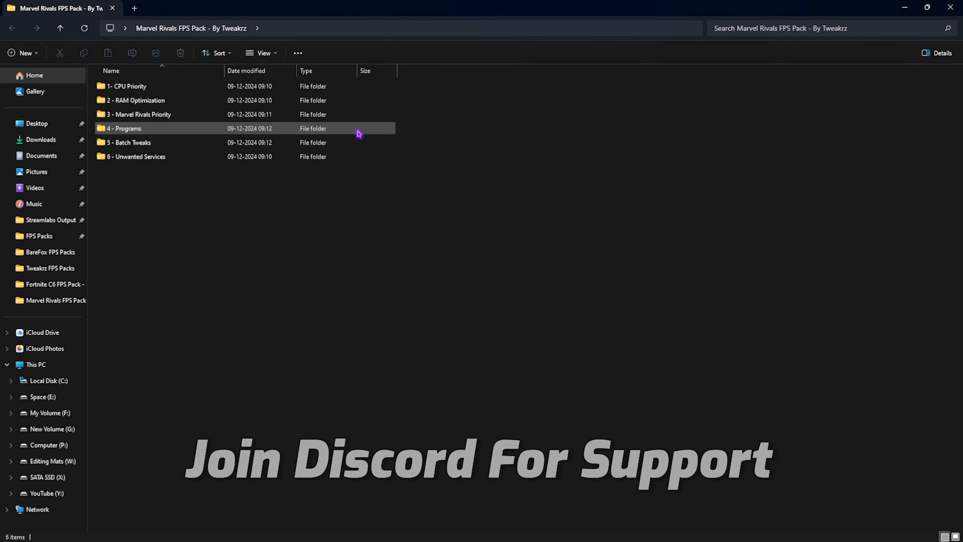
drag(177, 199, 135, 82)
click(154, 220)
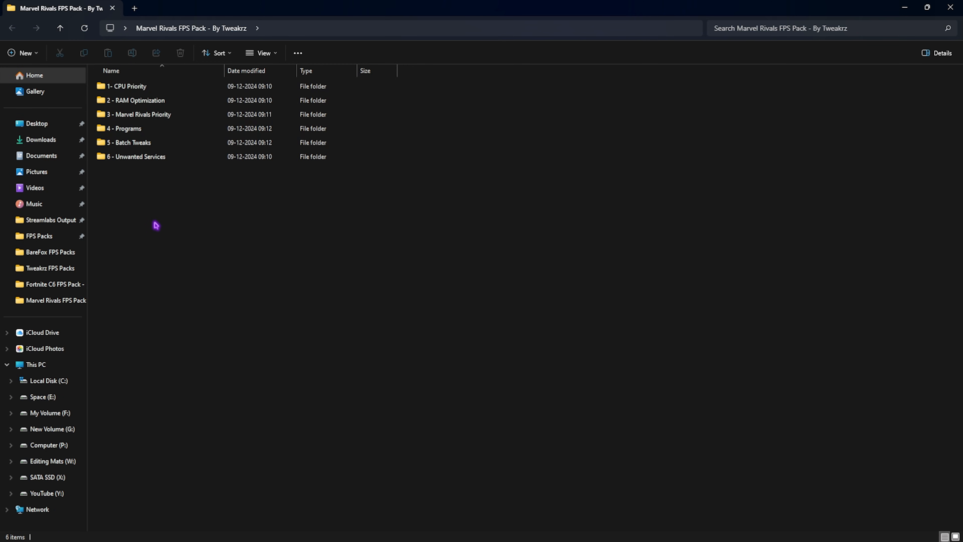
double_click(140, 91)
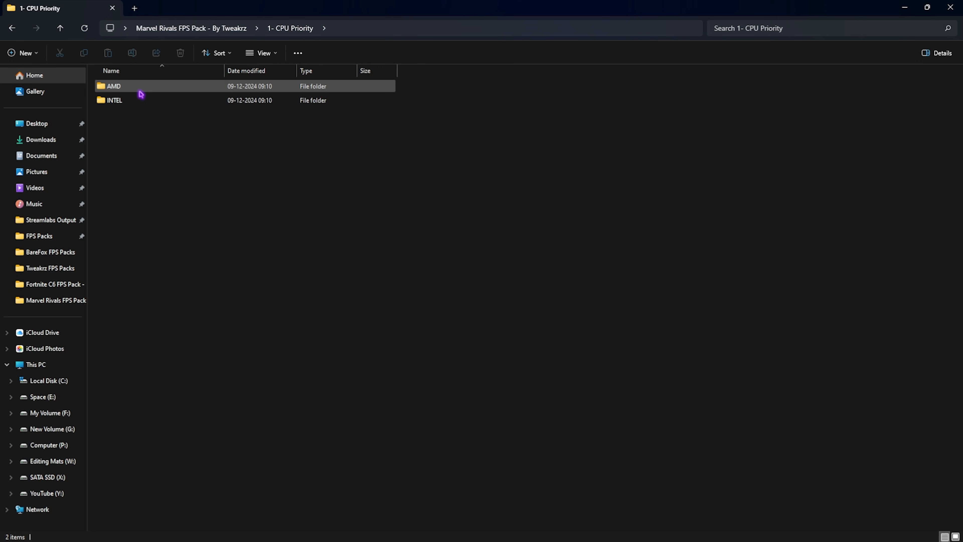
double_click(141, 91)
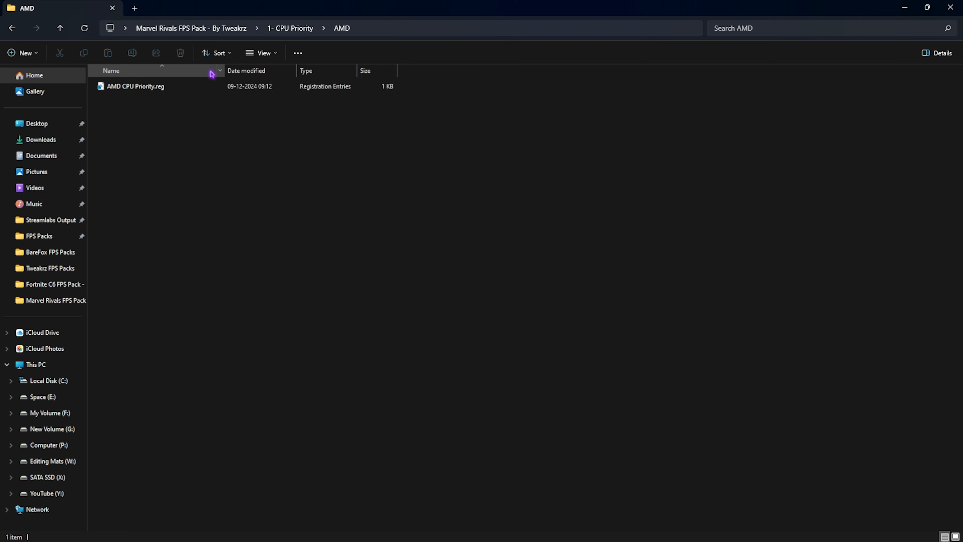
click(290, 28)
double_click(137, 96)
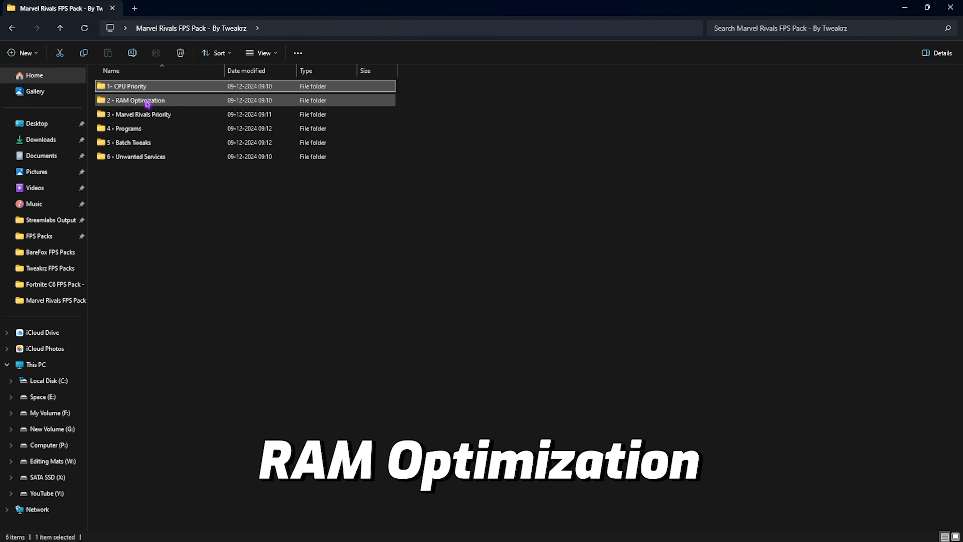
Check the installed physical memory in System Information and select the matching 32GB Ram.reg in the 2 - RAM Optimization folder
double_click(148, 100)
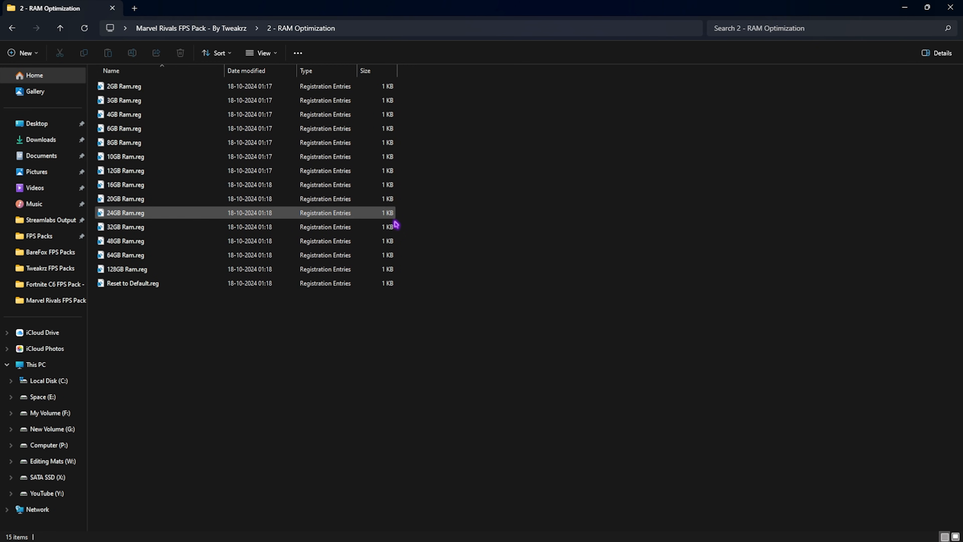
drag(425, 277, 376, 81)
click(442, 143)
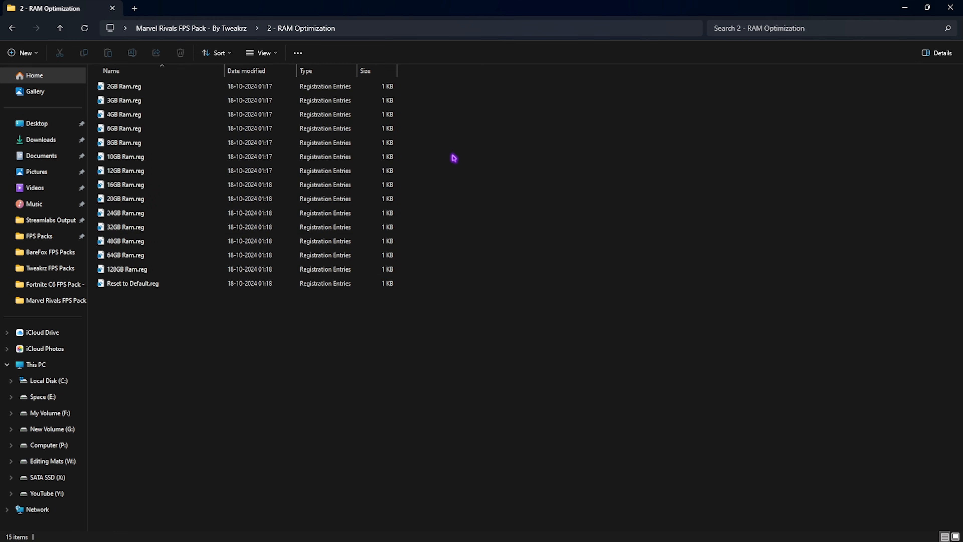
key(super)
text(system information)
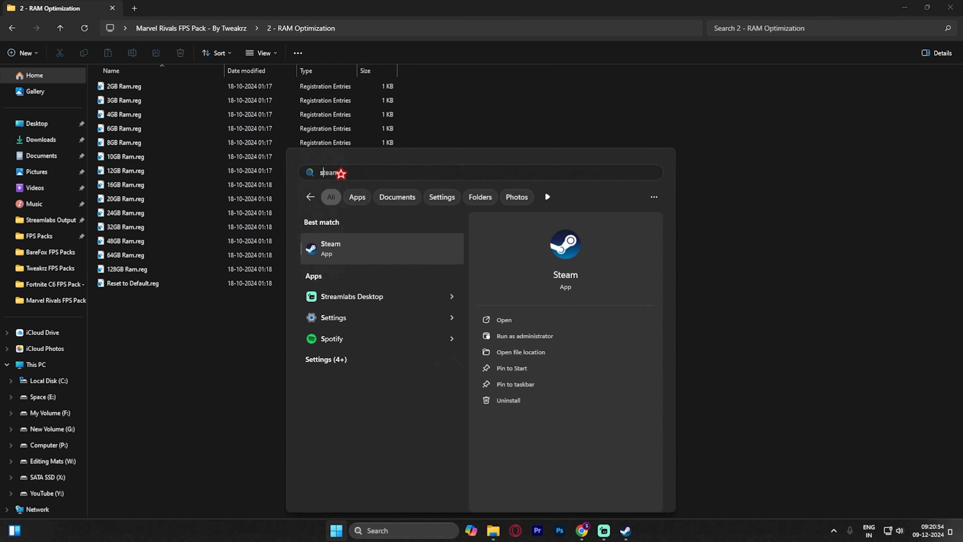
key(Return)
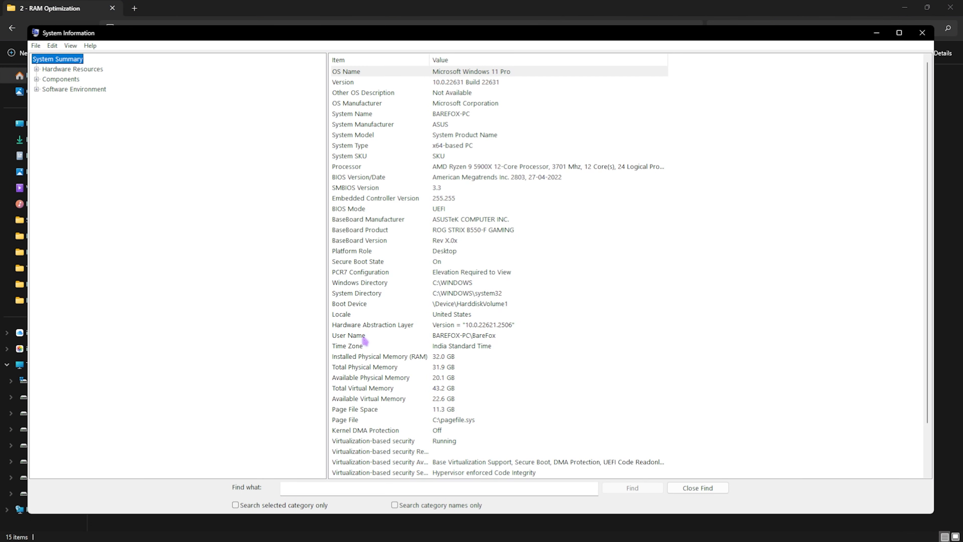
click(354, 357)
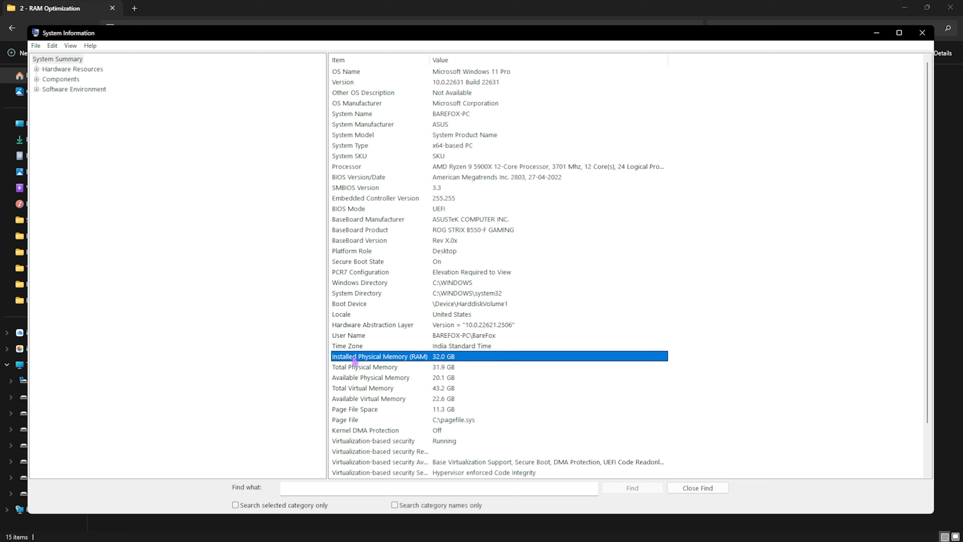
click(940, 86)
click(116, 230)
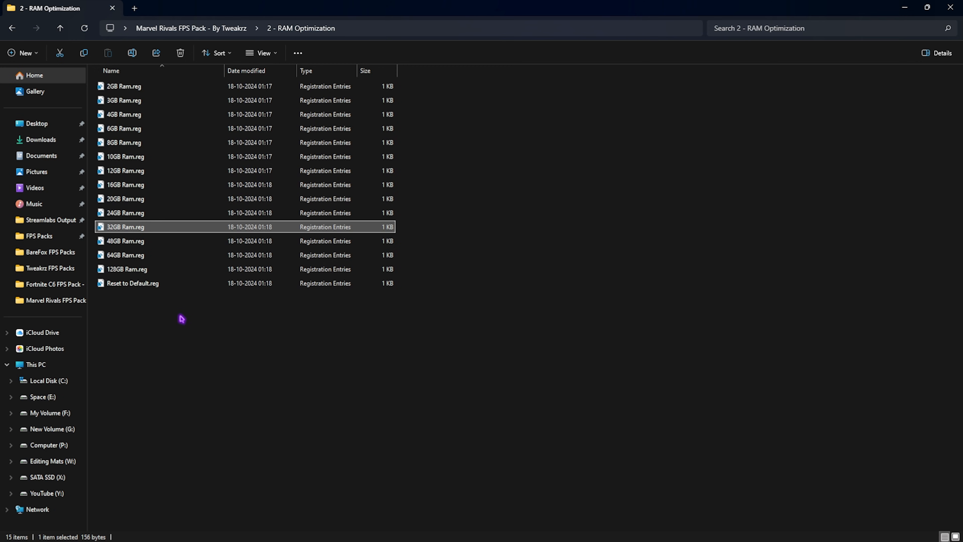
Select Reset to Default.reg, and view the priority registry files in the pack's 3 - Marvel Rivals Priority folder
click(148, 283)
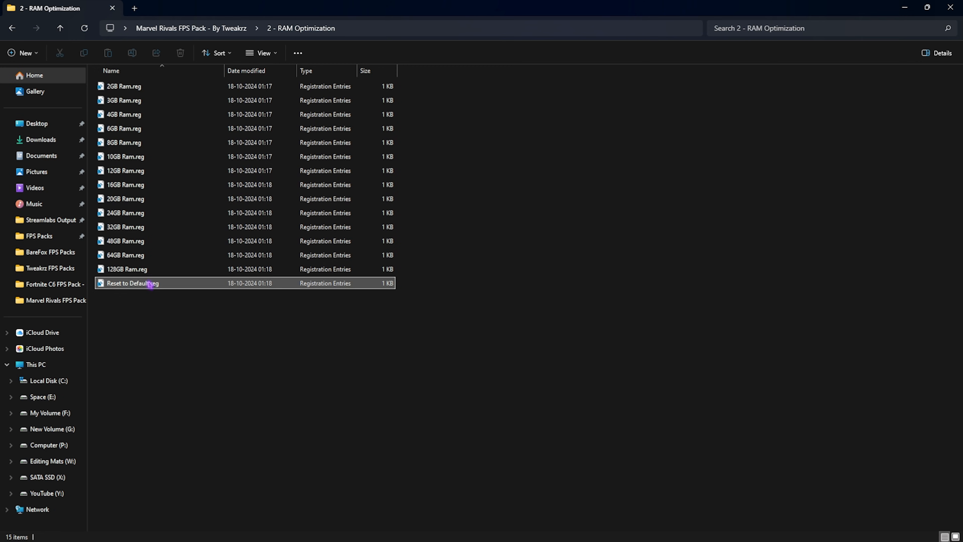
click(197, 29)
double_click(170, 114)
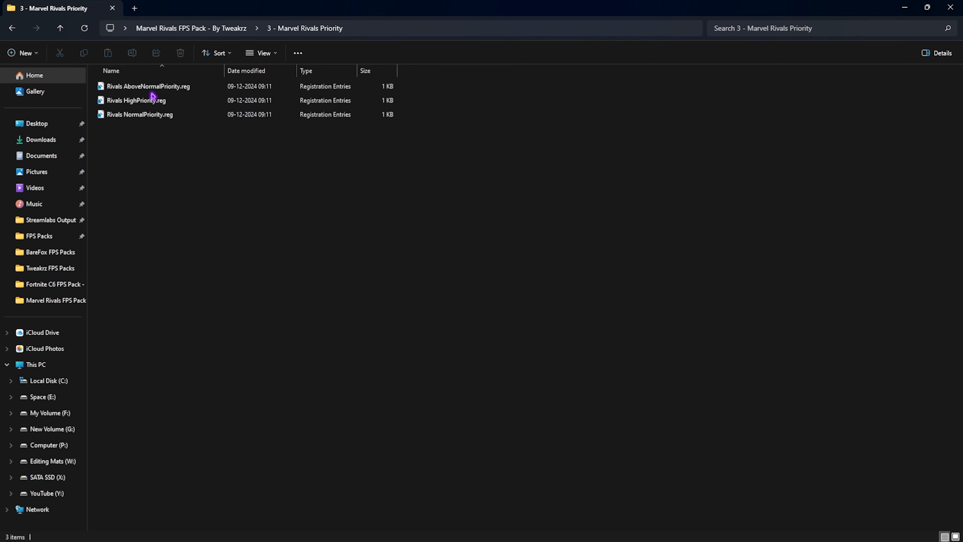
From the pack's 4 - Programs folder, run Cache Cleaner.bat as administrator and minimize its console window
click(200, 29)
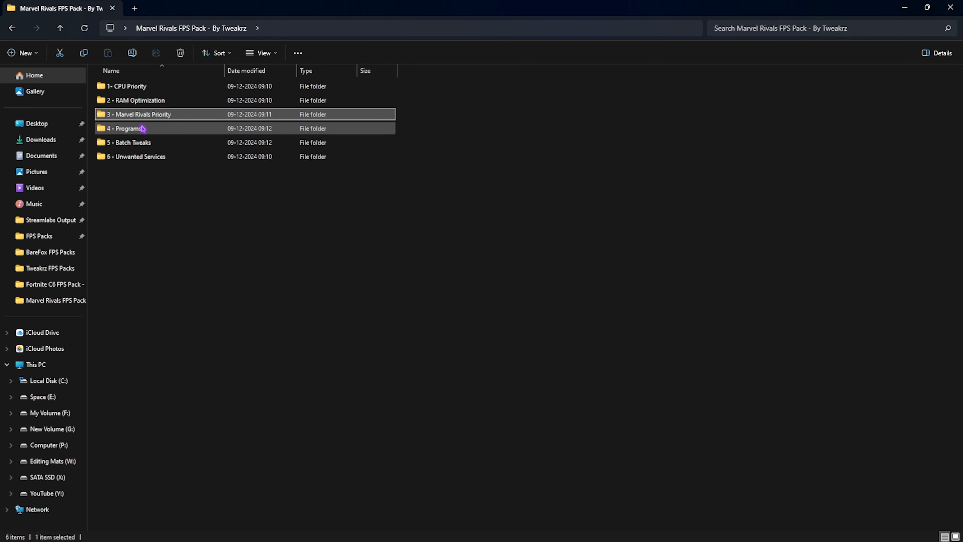
double_click(144, 129)
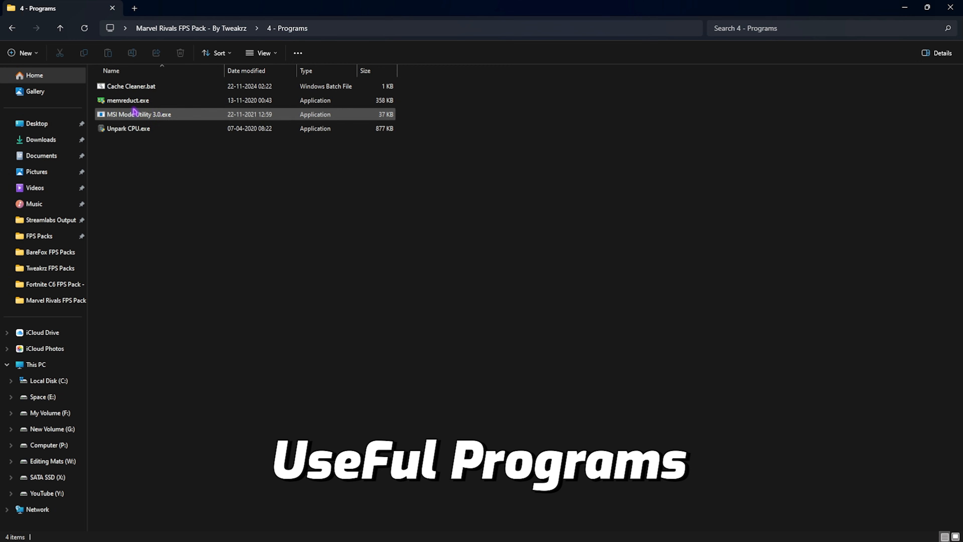
drag(167, 171, 155, 86)
click(119, 194)
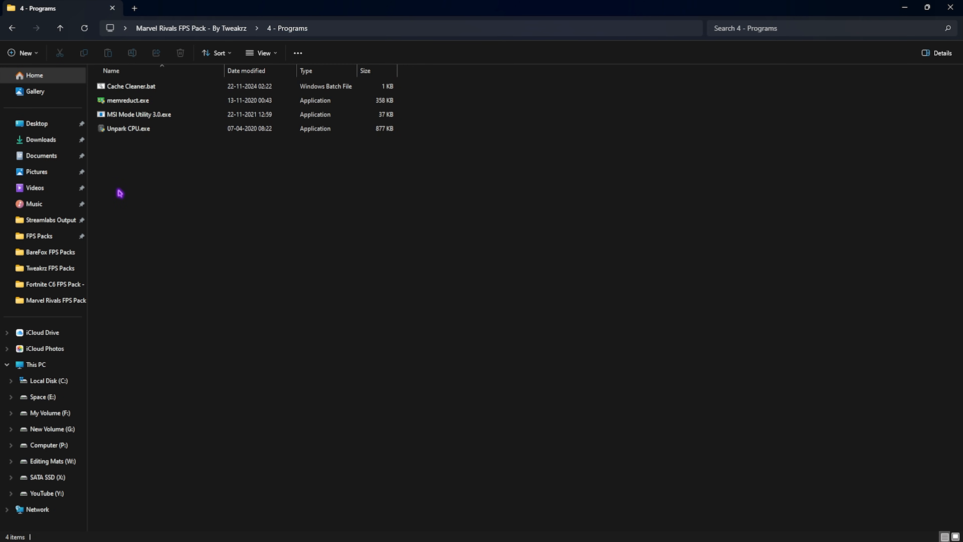
click(149, 88)
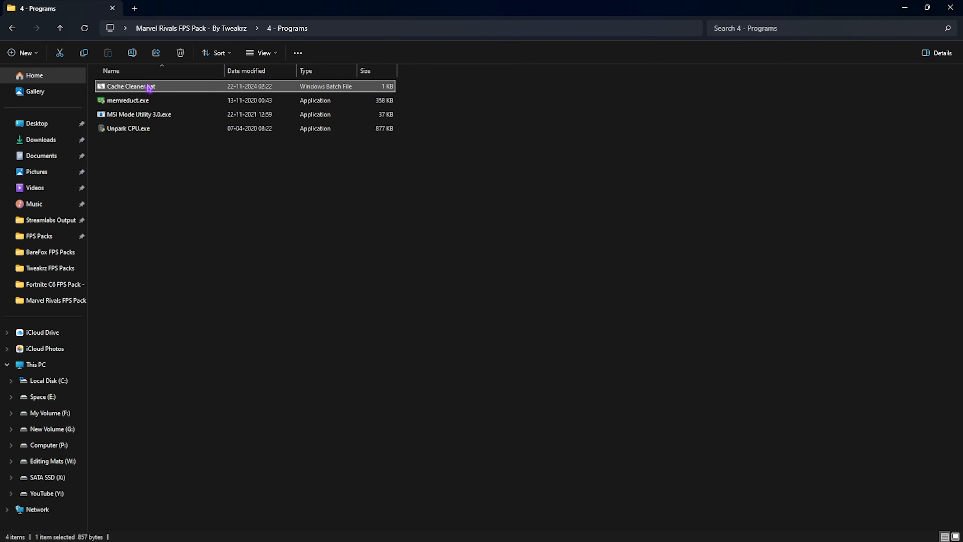
right_click(149, 88)
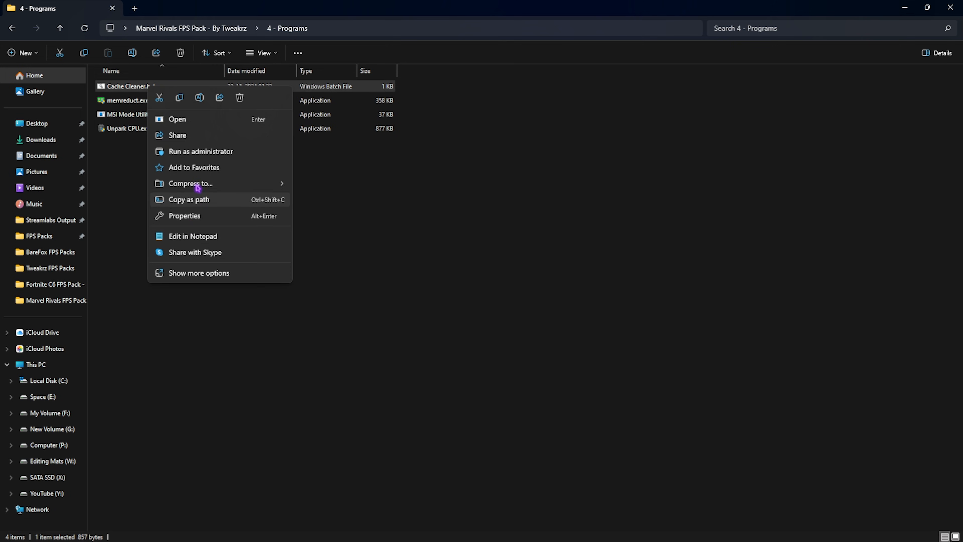
click(191, 152)
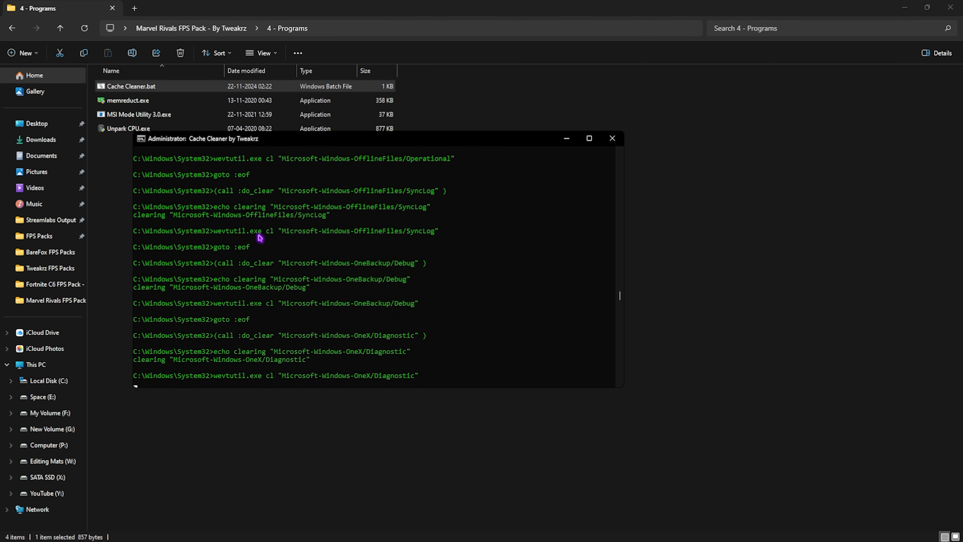
click(567, 139)
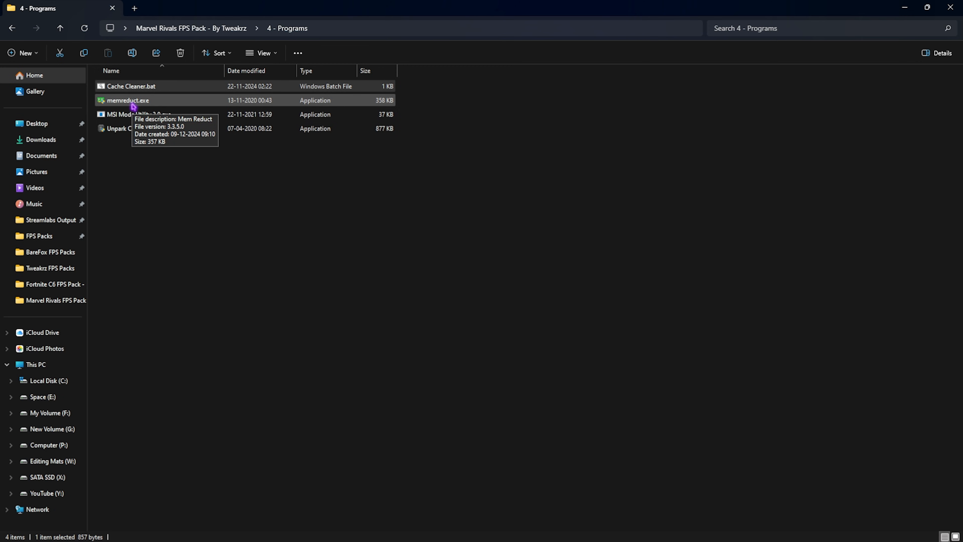
Open Mem Reduct, clean the system memory and close the program
key(super)
text(mem)
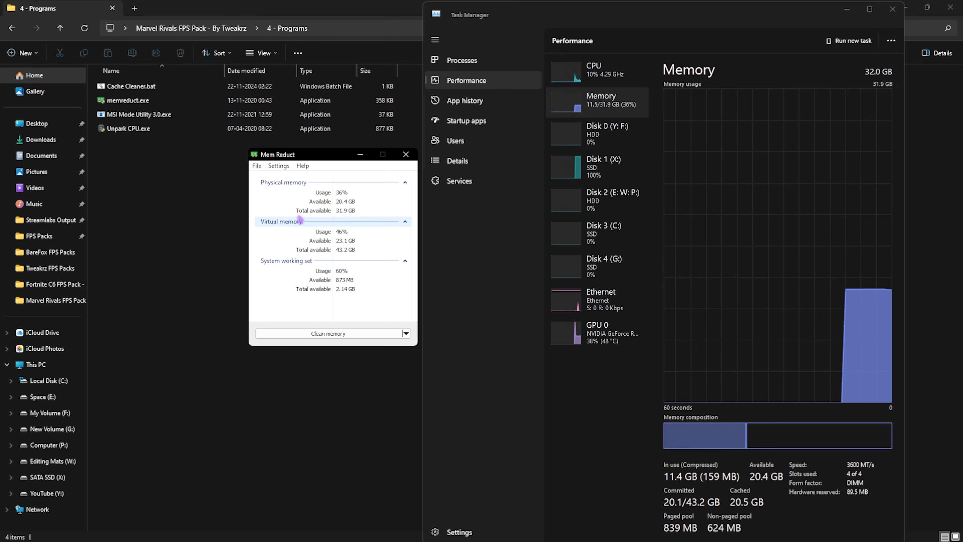
click(360, 334)
click(358, 267)
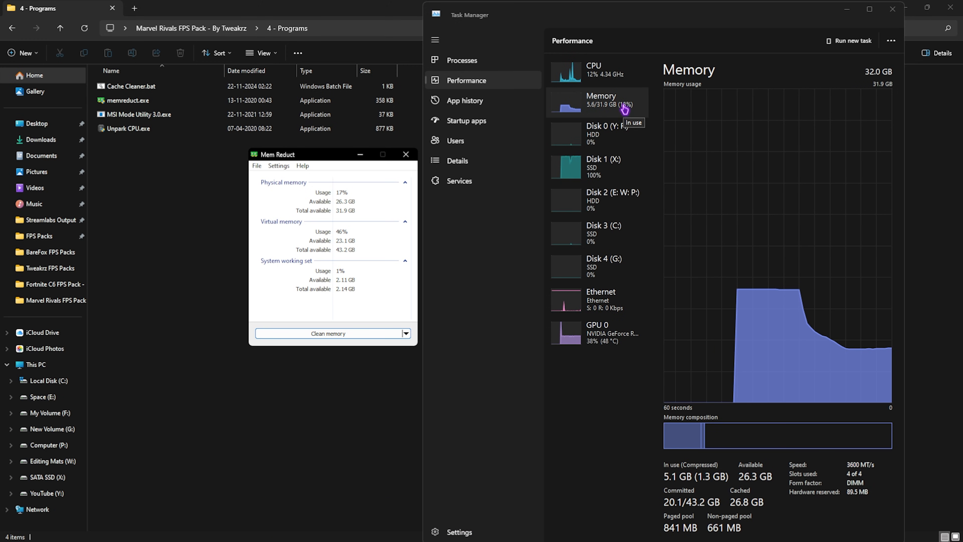
click(405, 154)
Run MSI Mode Utility 3.0.exe as administrator and set the interrupt priority of the NVIDIA GeForce RTX 2070 SUPER to High
click(135, 117)
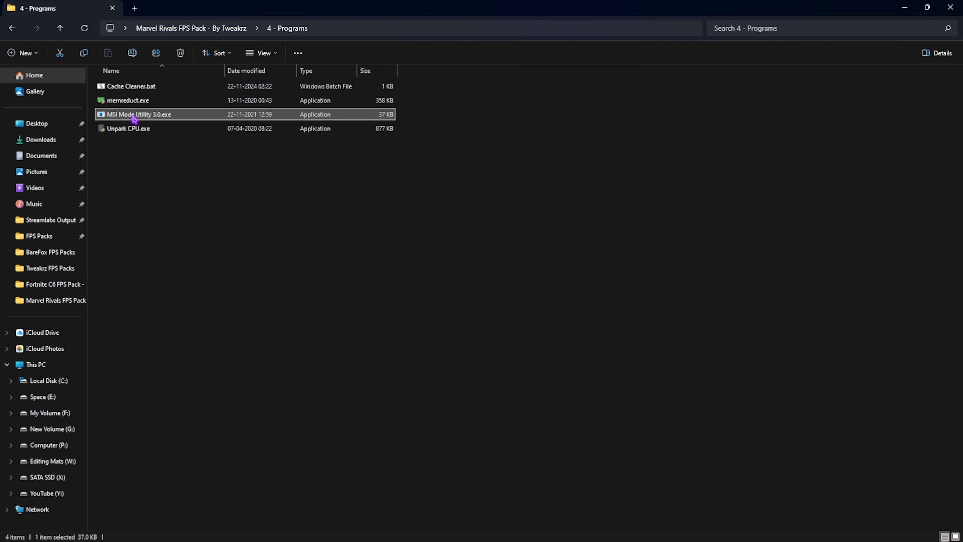
right_click(134, 118)
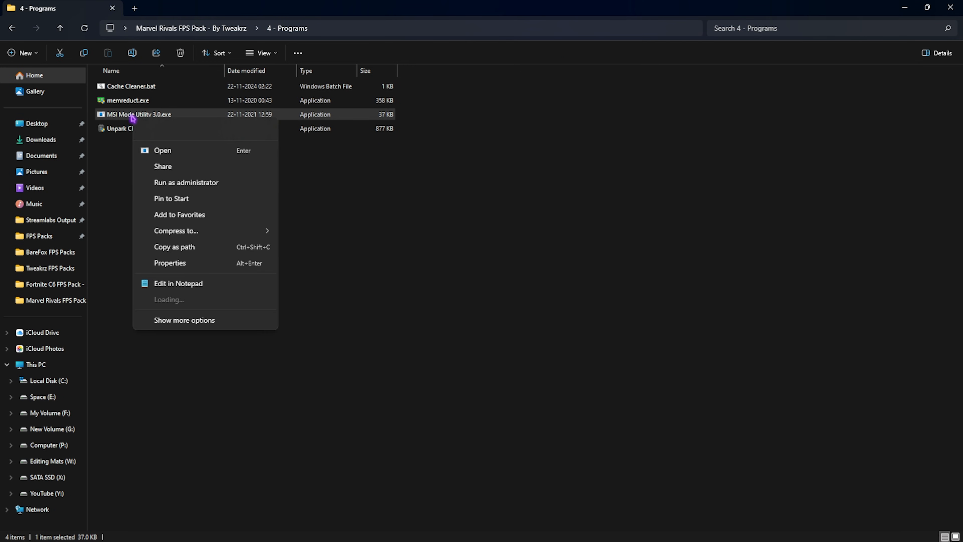
click(158, 182)
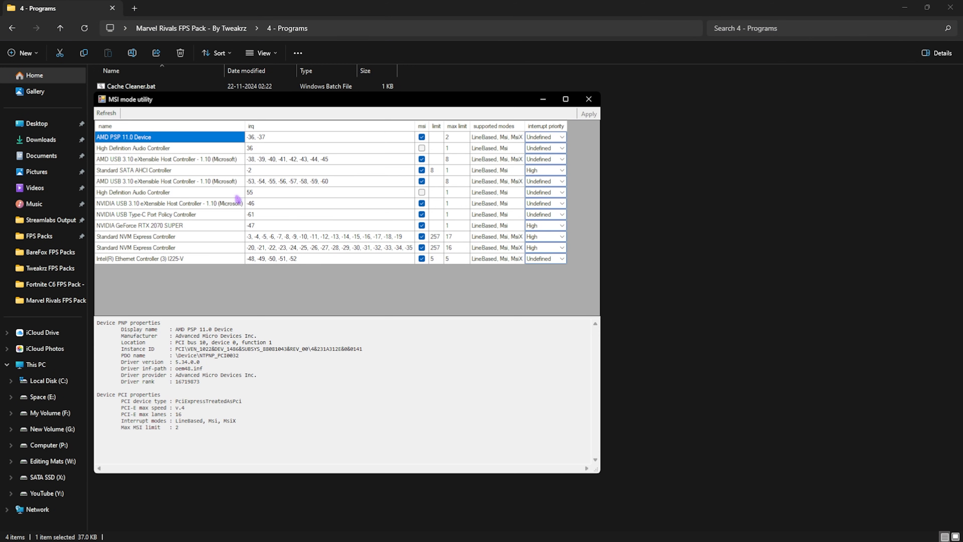
click(130, 226)
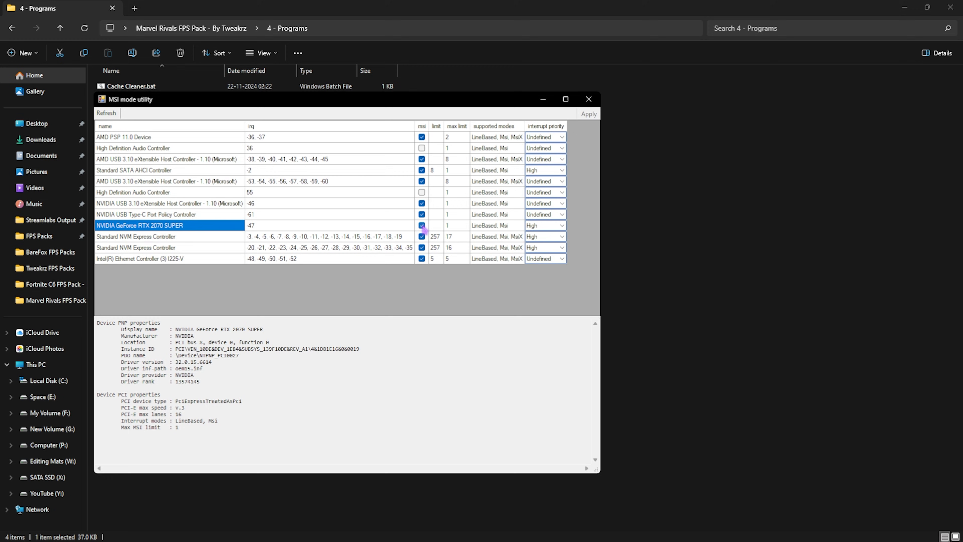
click(560, 227)
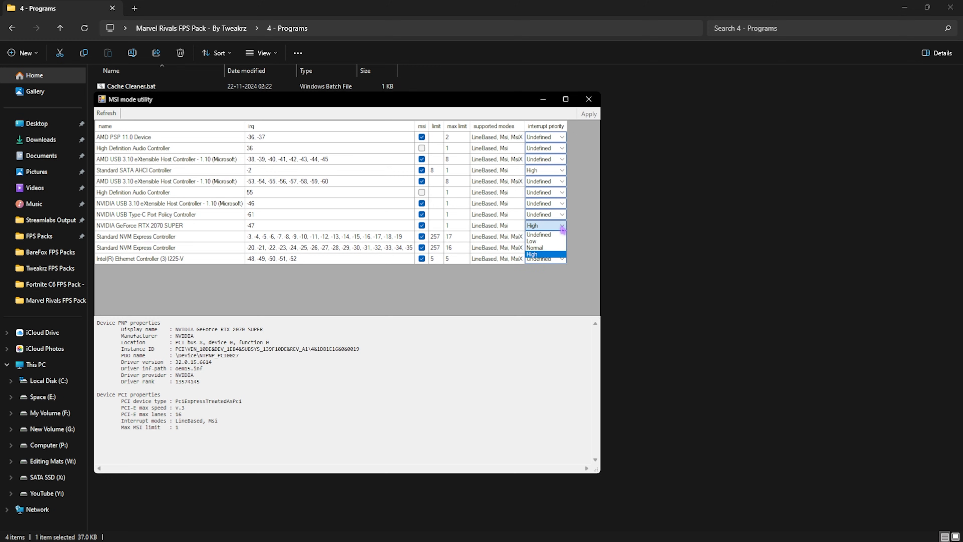
click(549, 254)
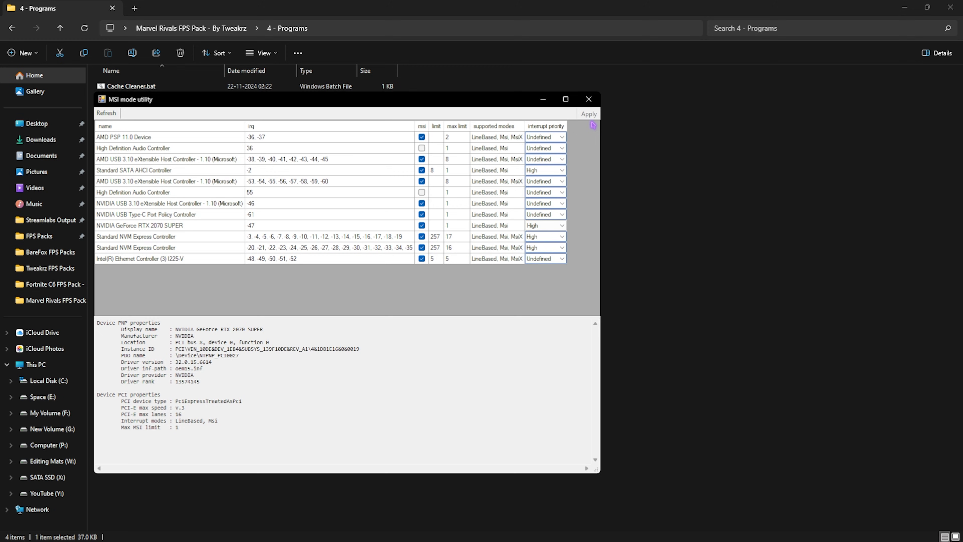
Close the MSI utility, run Unpark CPU.exe, and apply a core parking index of 100%
click(588, 99)
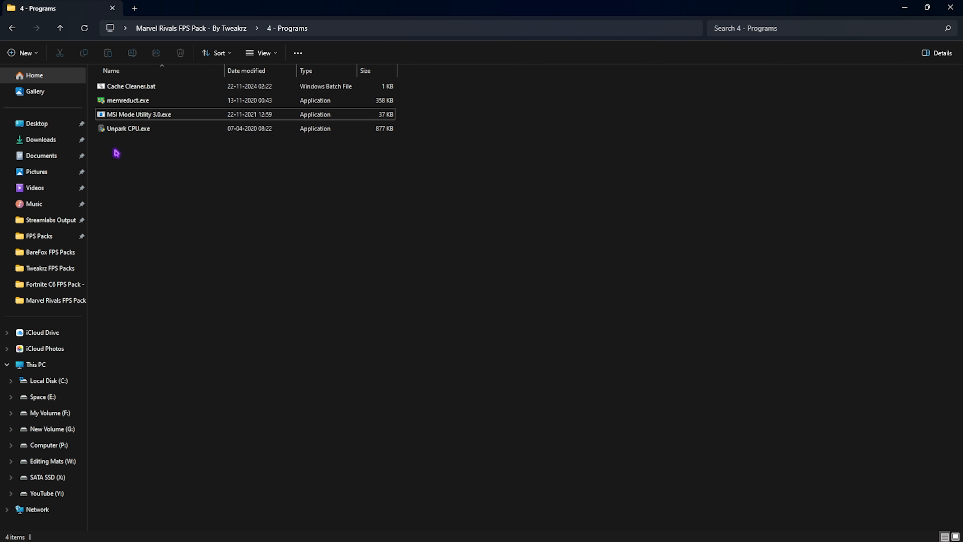
click(139, 131)
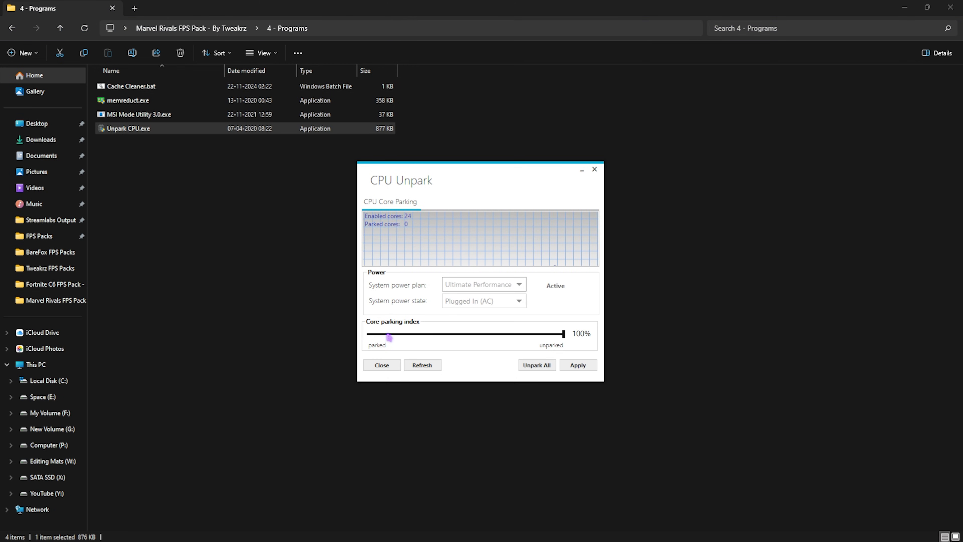
drag(388, 334, 565, 334)
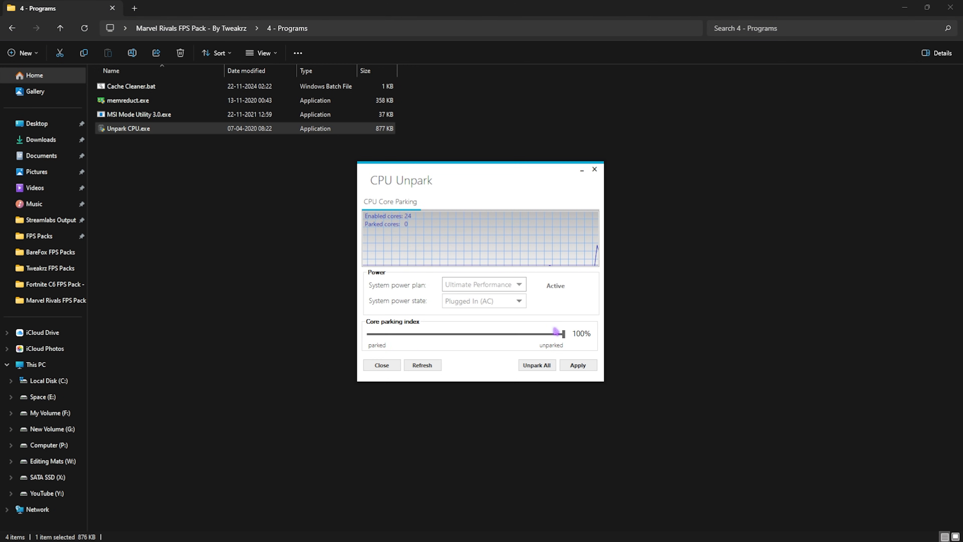
click(578, 365)
key(Return)
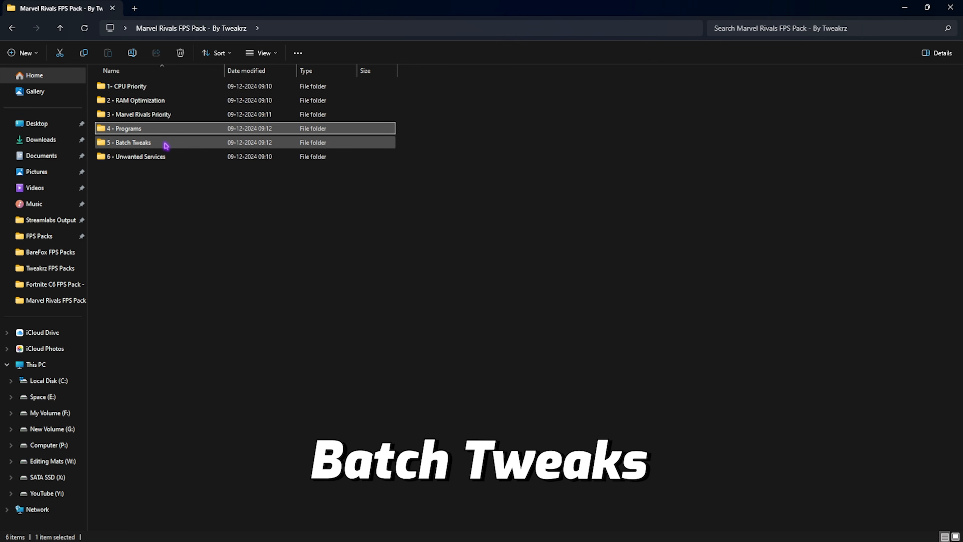
In the pack's 5 - Batch Tweaks folder, review the script files and read BCD Tweaks.cmd in Notepad, closing it when done
double_click(164, 146)
drag(157, 151, 140, 88)
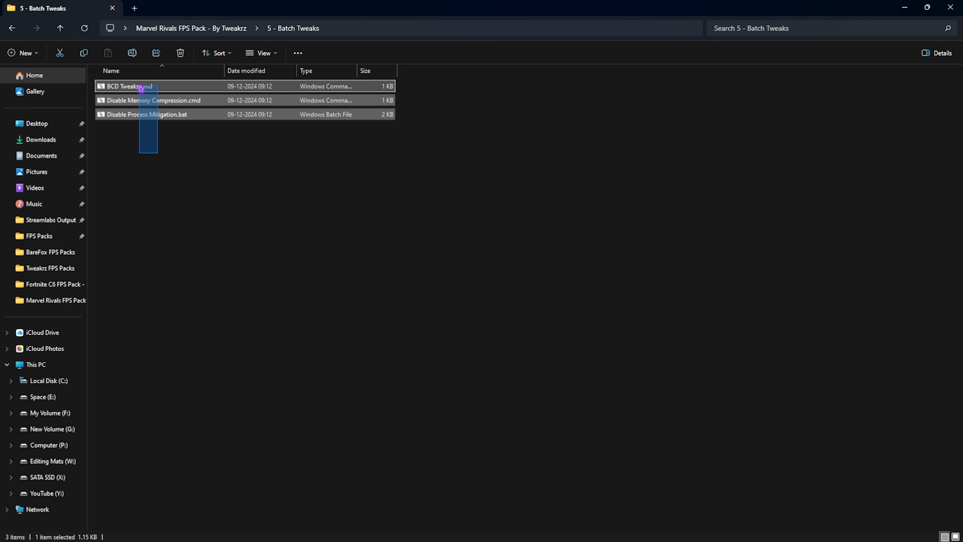
click(152, 154)
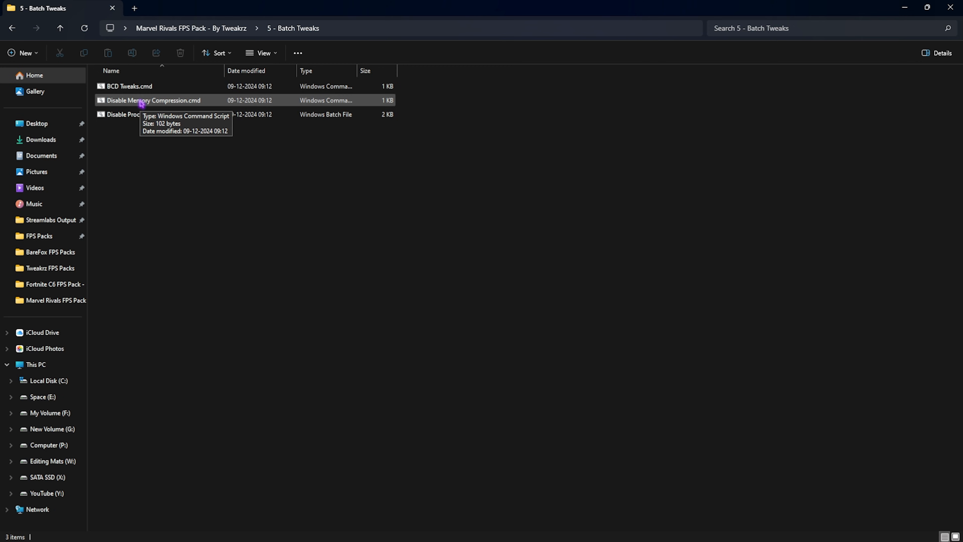
click(144, 115)
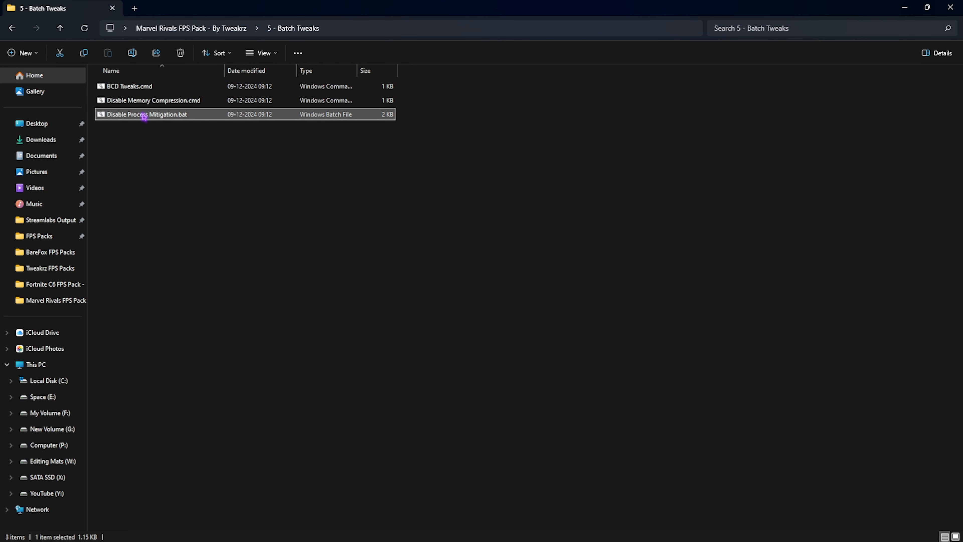
right_click(154, 89)
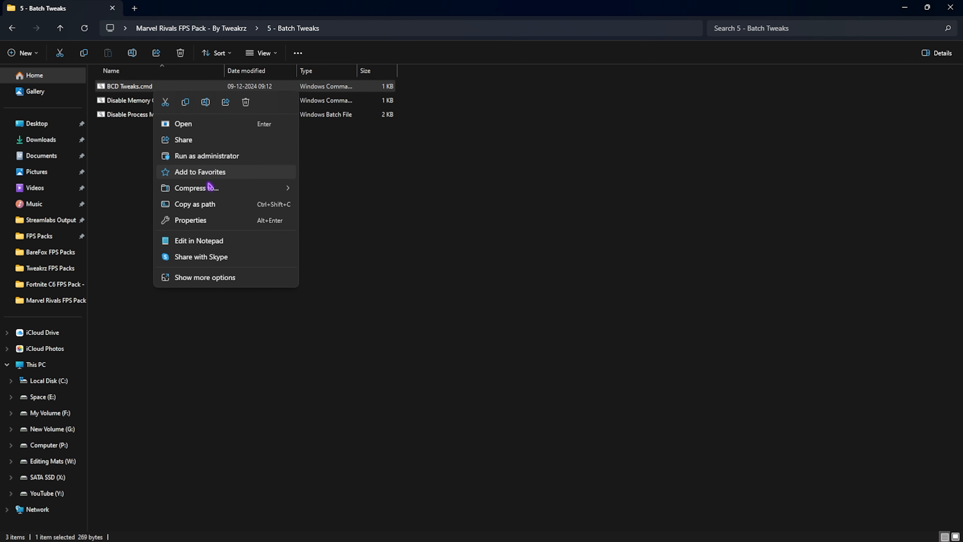
click(198, 240)
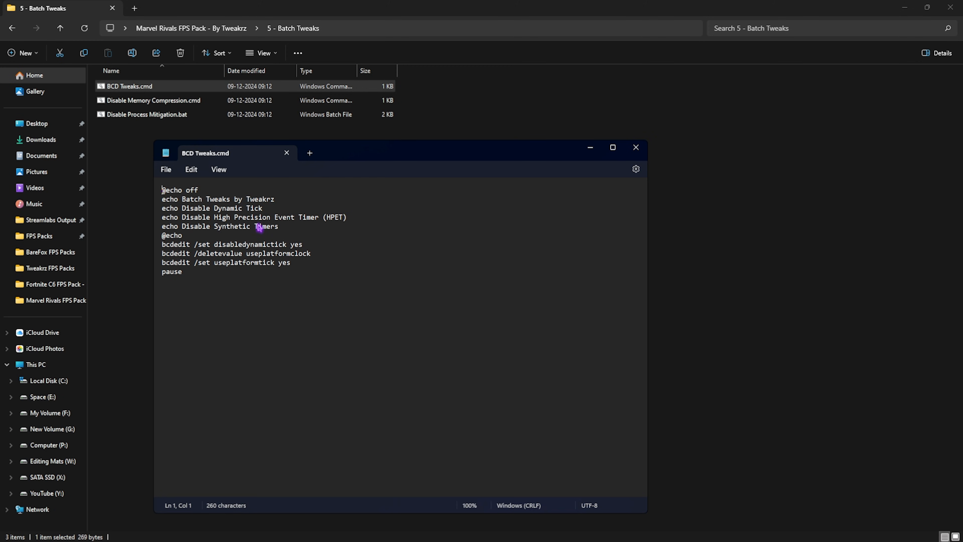
click(286, 153)
key(alt+Up)
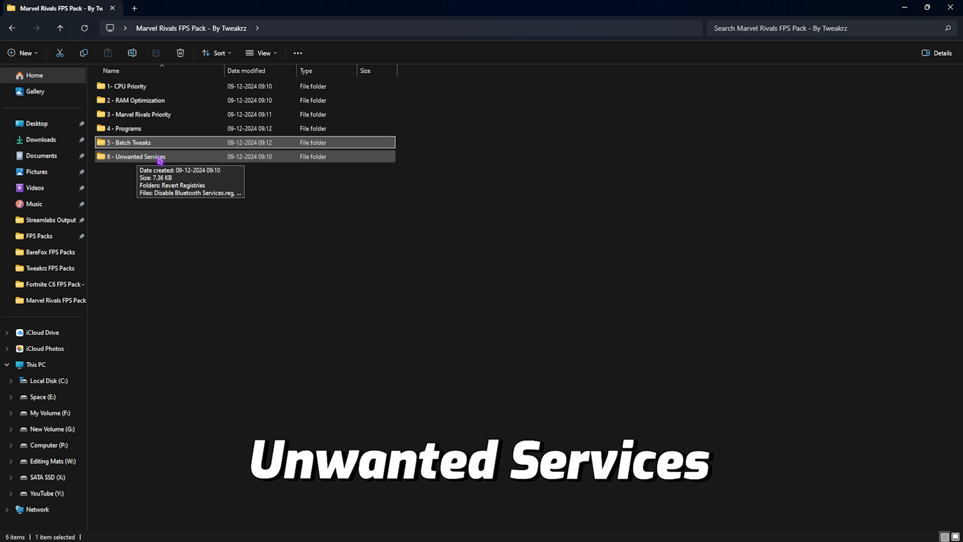
Open the pack's 6 - Unwanted Services folder and review its registry files for disabling services and setting priorities
double_click(157, 157)
drag(196, 276, 189, 98)
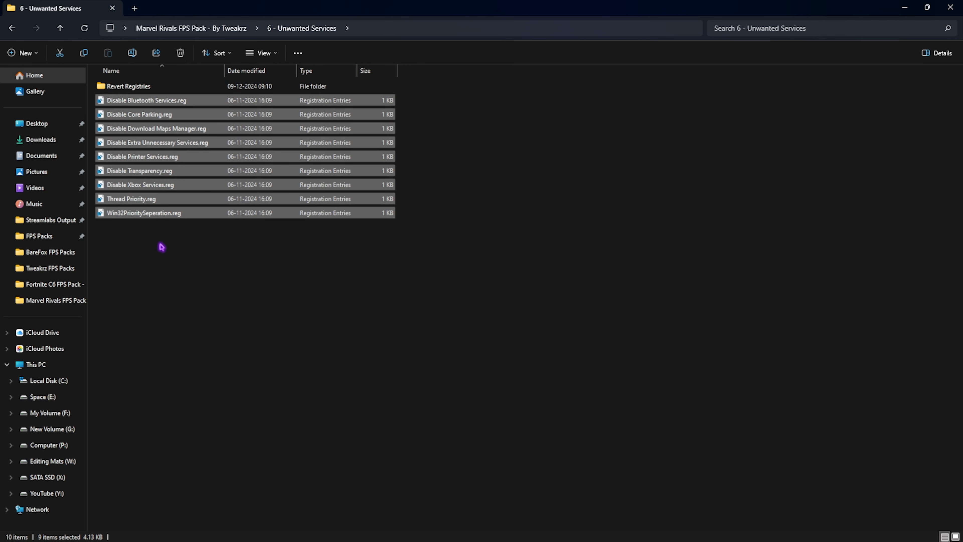
click(170, 100)
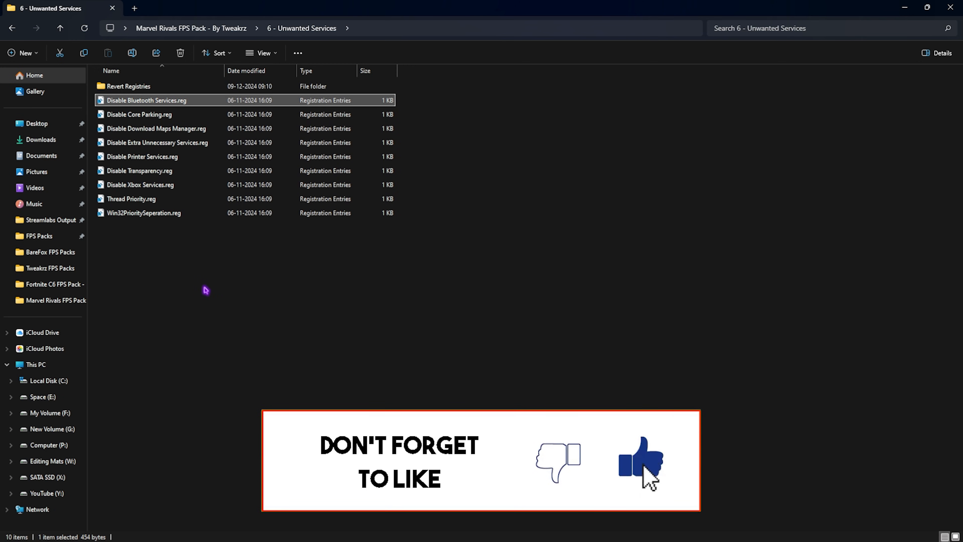
drag(206, 290, 177, 95)
click(158, 298)
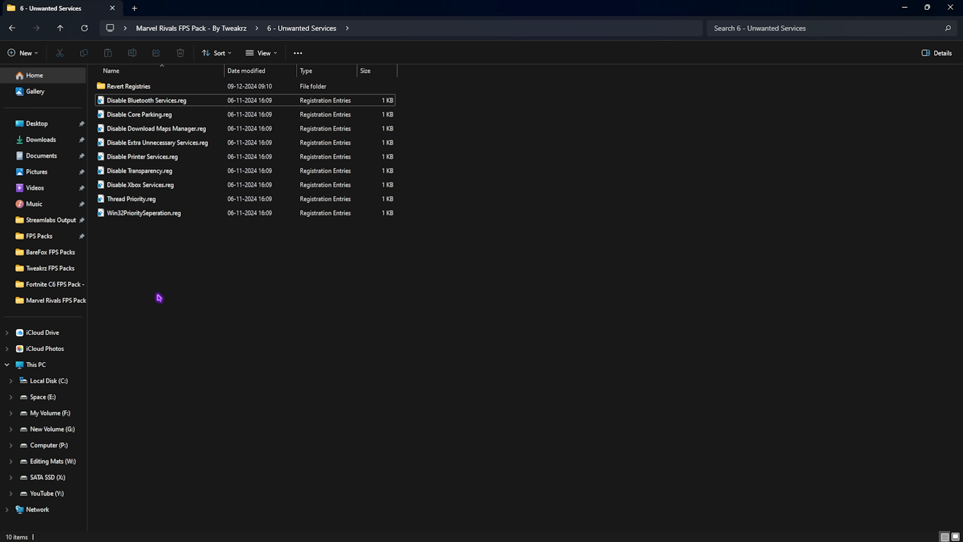
Review the service-enabling registry files in the Revert Registries folder, return to the main pack folder and close its window
double_click(133, 89)
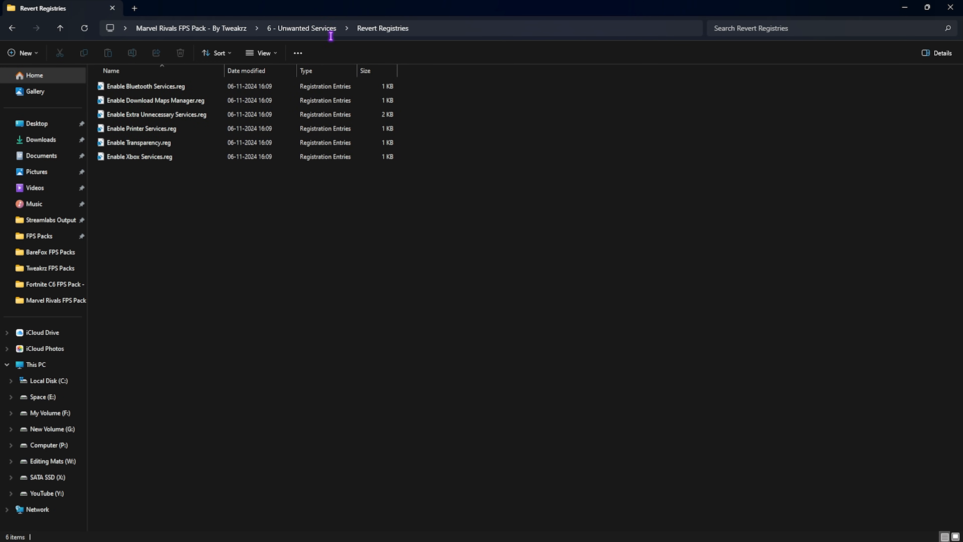
drag(184, 199, 215, 101)
click(167, 228)
key(alt+Up)
key(alt+Up)
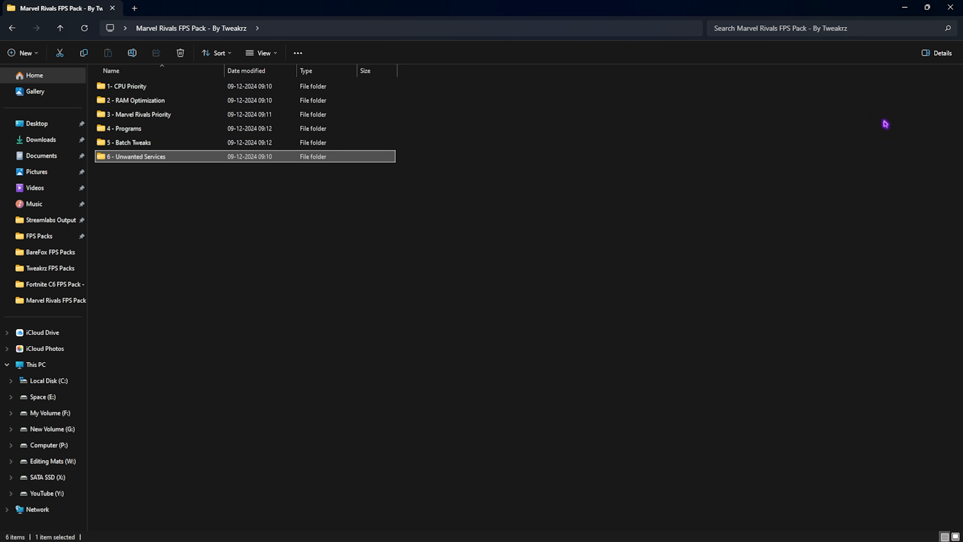
click(950, 7)
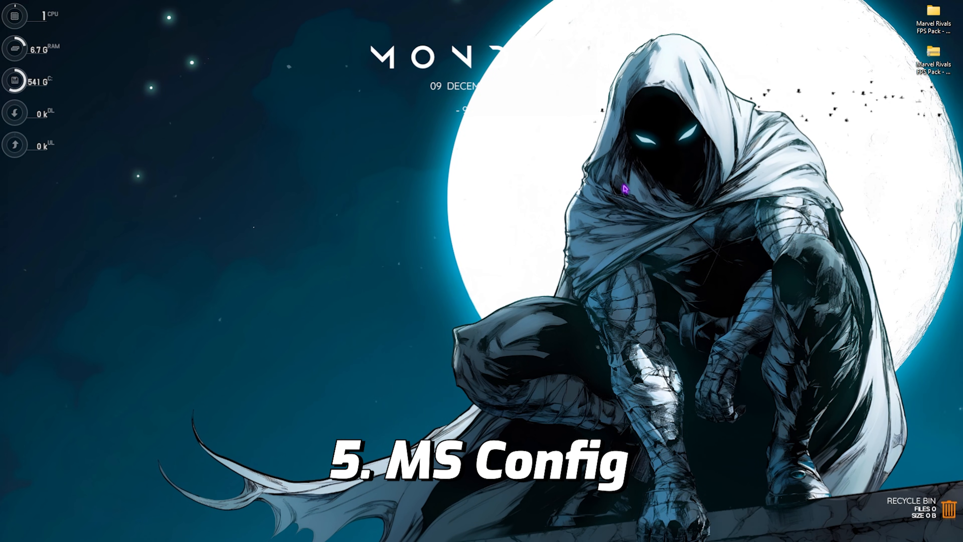
Launch System Configuration by running the msconfig command
key(super+t)
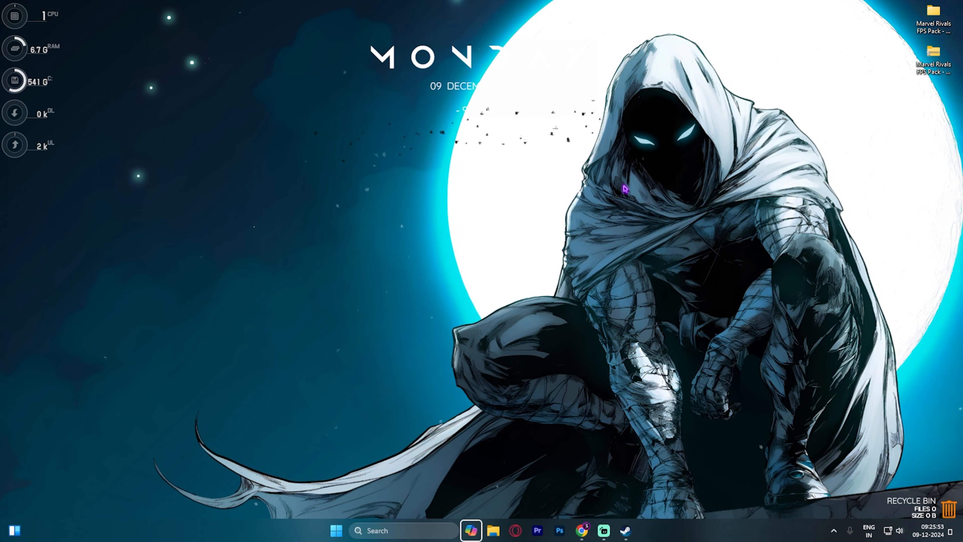
key(super+r)
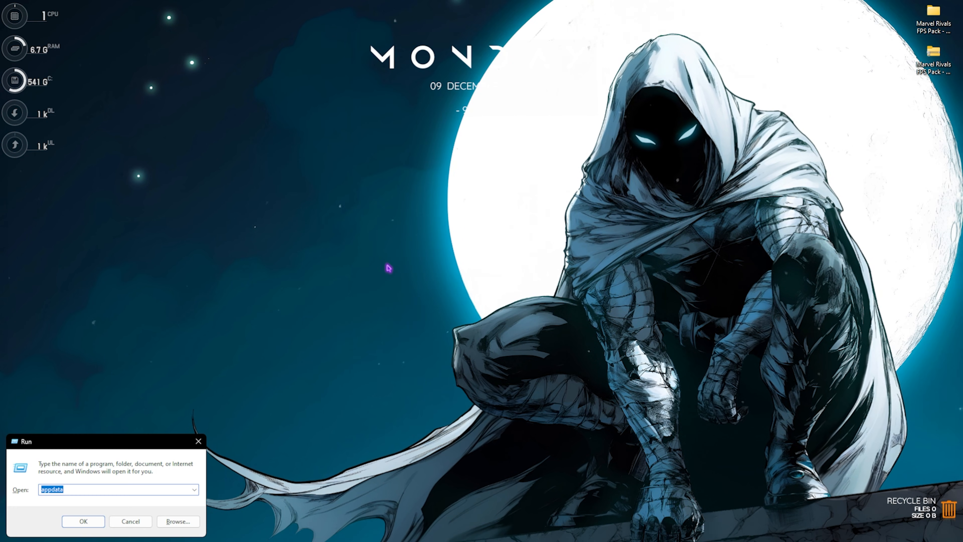
text(msconfig)
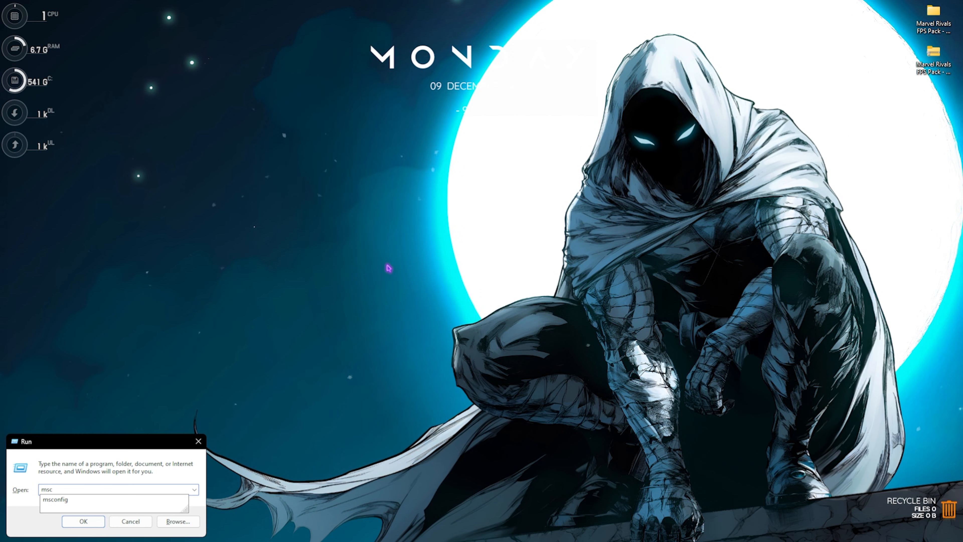
key(Return)
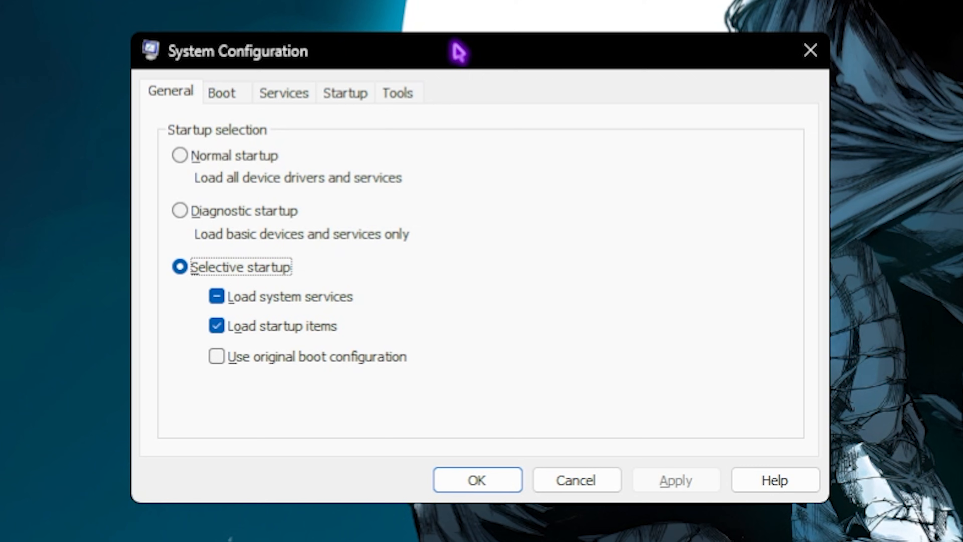
Enable the number of processors in the advanced boot options, set it to 24 and apply the change
click(223, 97)
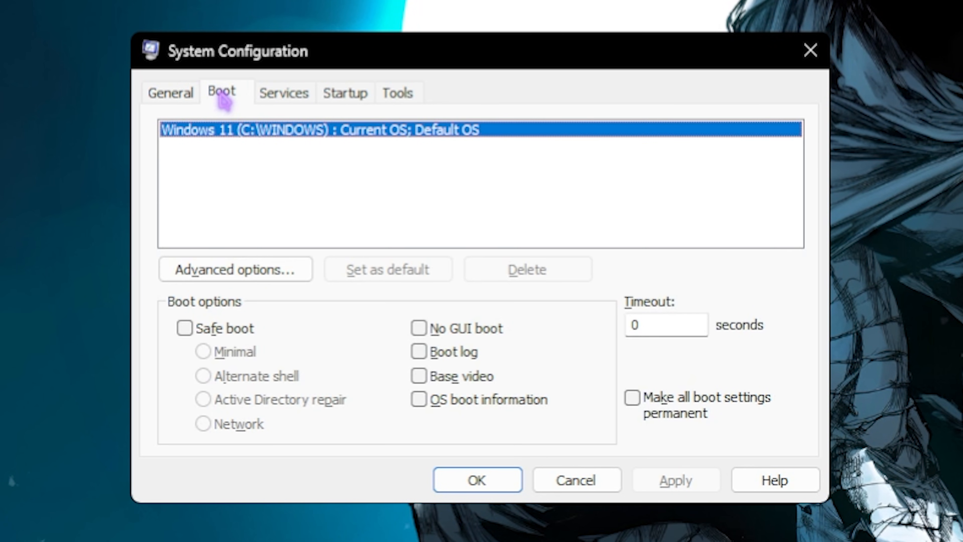
click(256, 272)
click(270, 95)
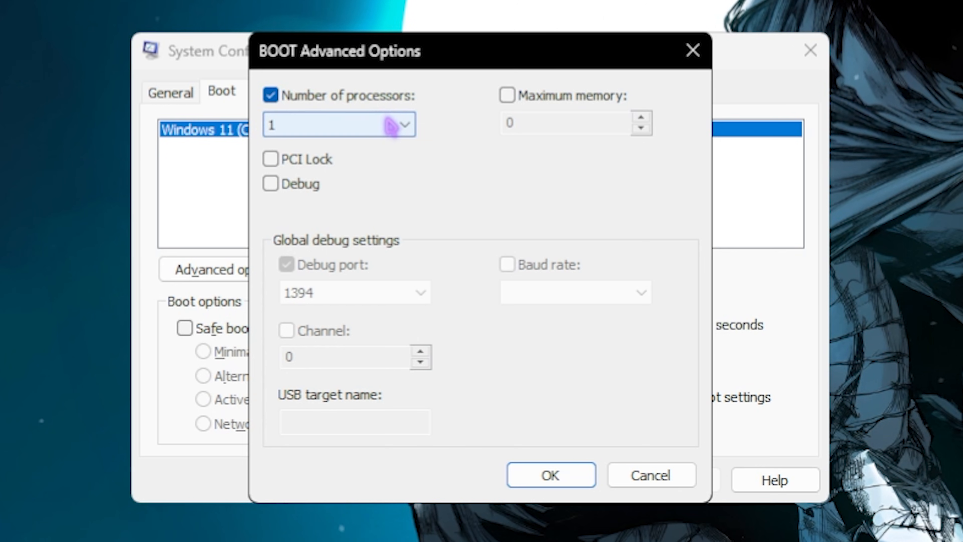
click(390, 126)
click(301, 512)
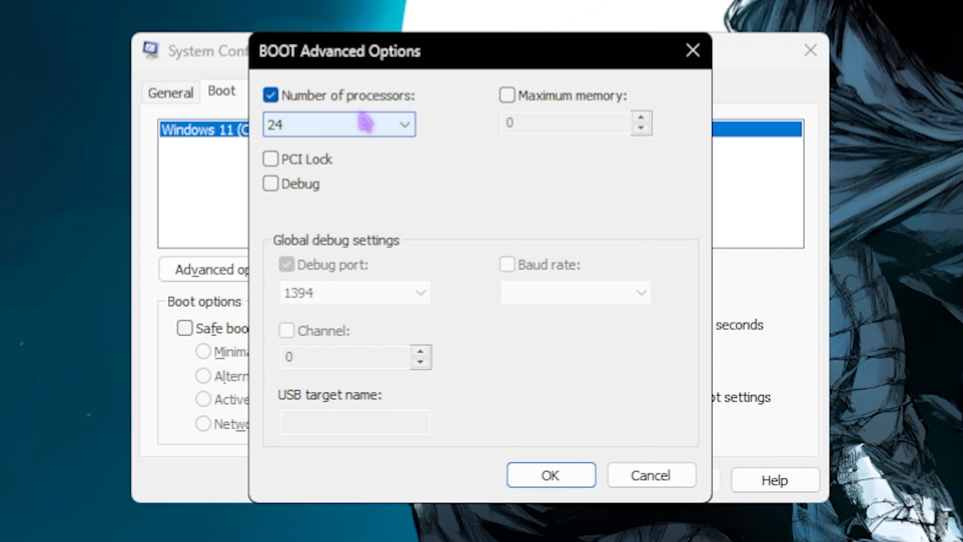
click(550, 474)
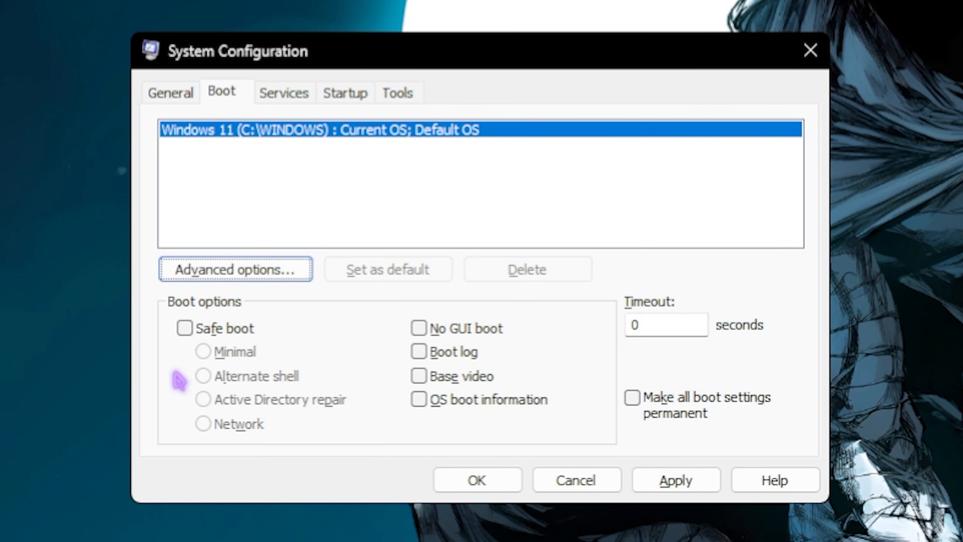
click(649, 479)
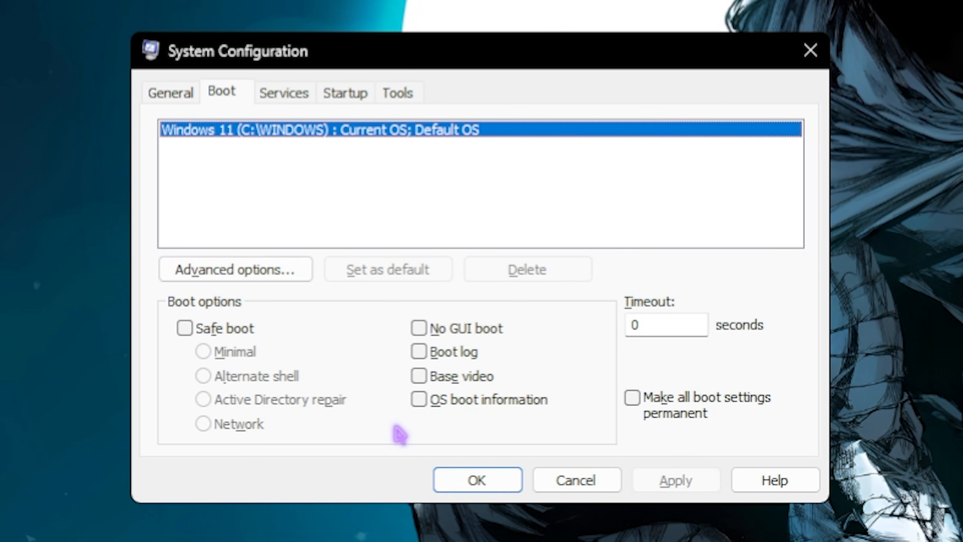
Hide all Microsoft services, review the remaining third-party services for unneeded ones, and close System Configuration with OK
click(295, 99)
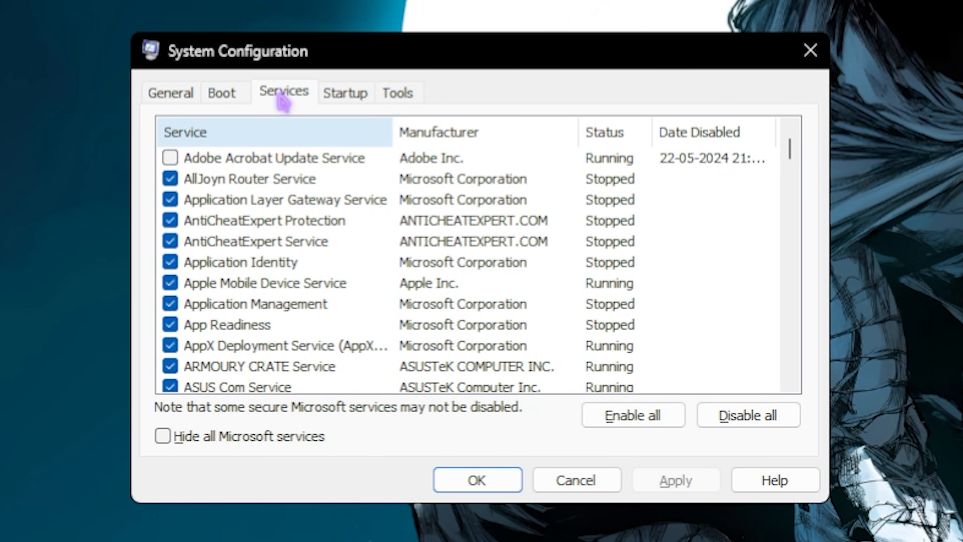
click(184, 438)
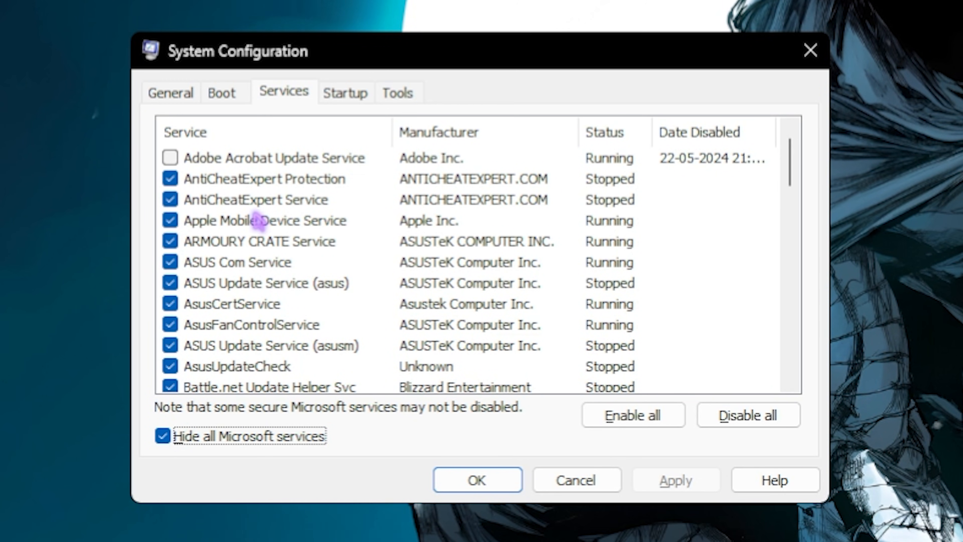
scroll(256, 218, down, 2)
scroll(257, 220, down, 3)
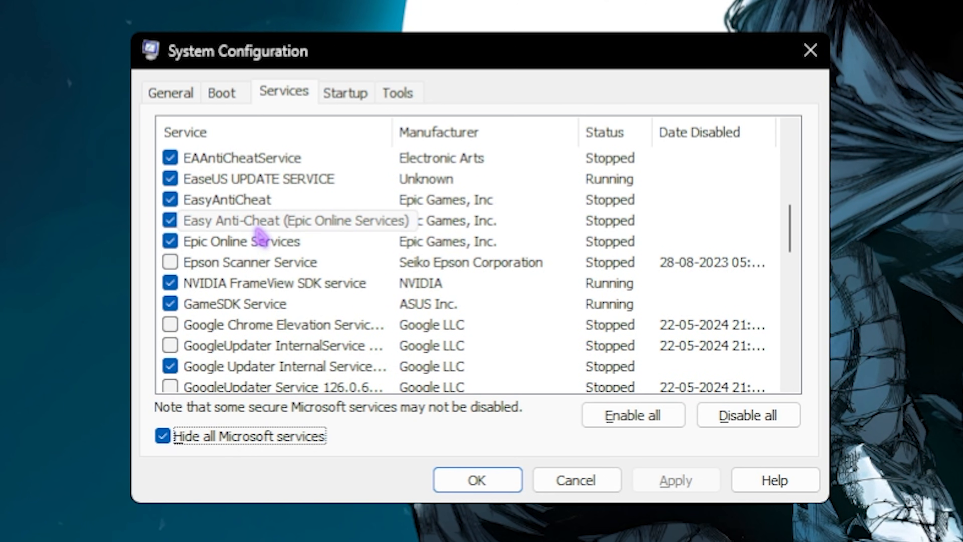
scroll(258, 235, up, 5)
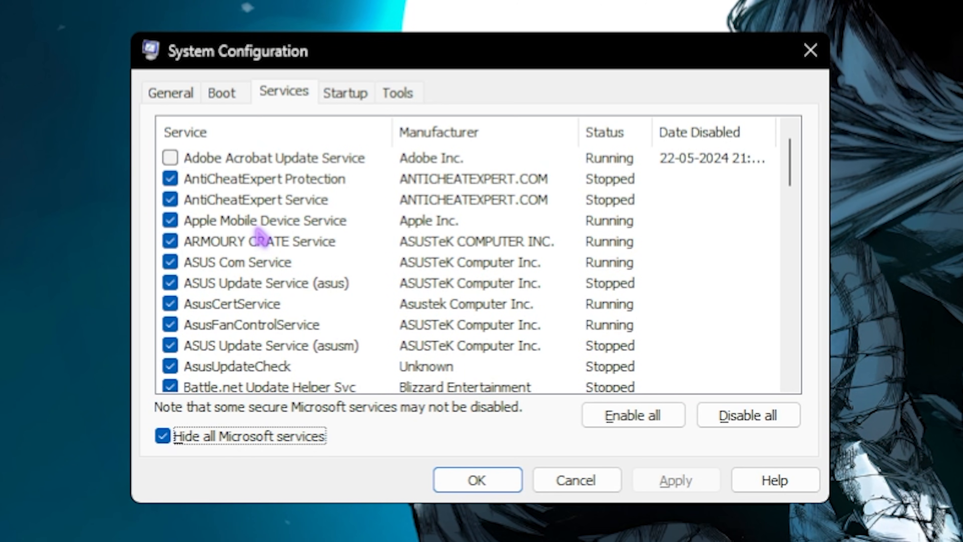
scroll(258, 235, down, 3)
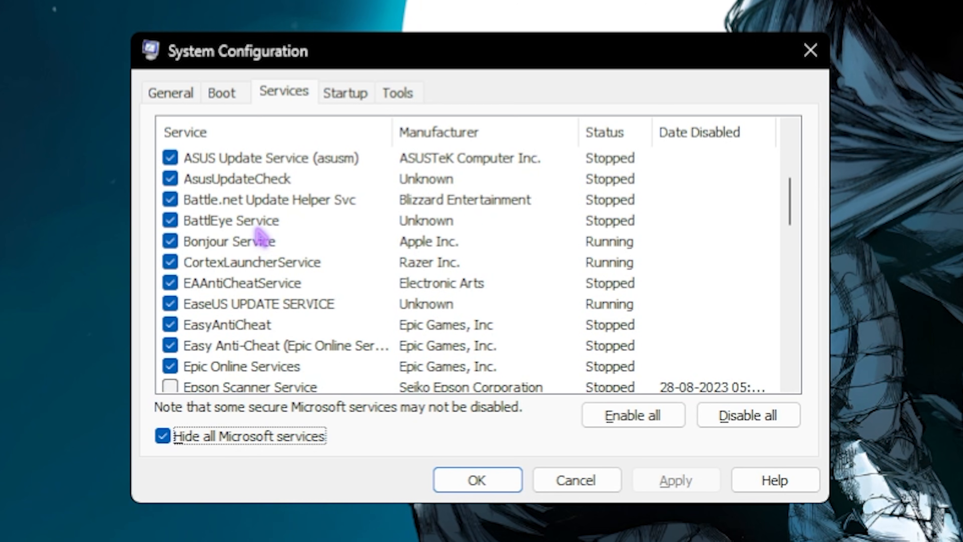
scroll(259, 237, down, 2)
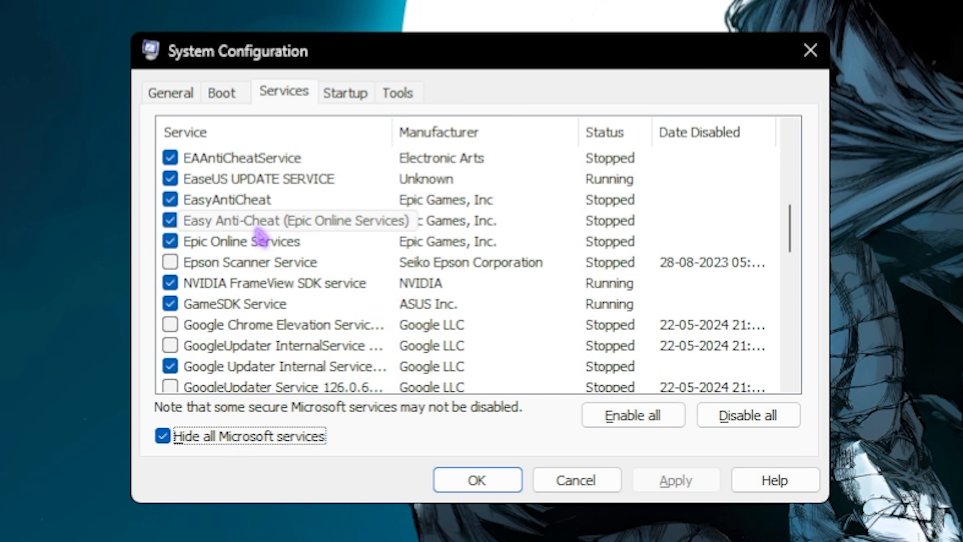
scroll(261, 243, down, 1)
scroll(256, 313, down, 2)
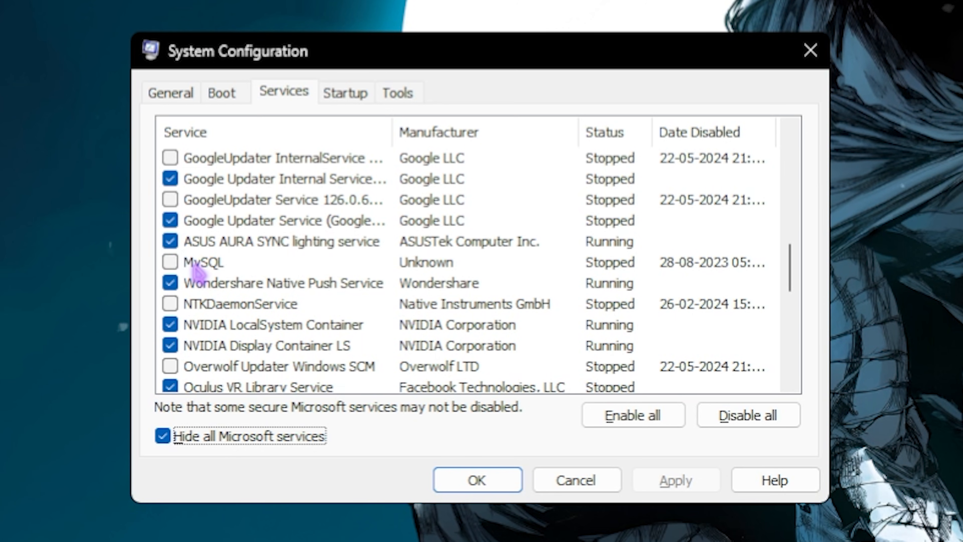
scroll(197, 271, down, 4)
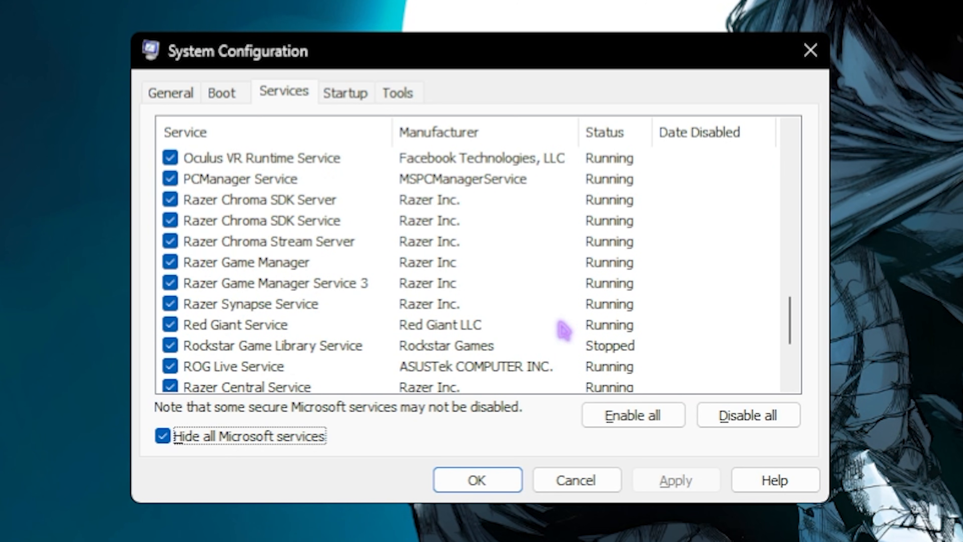
scroll(493, 327, down, 1)
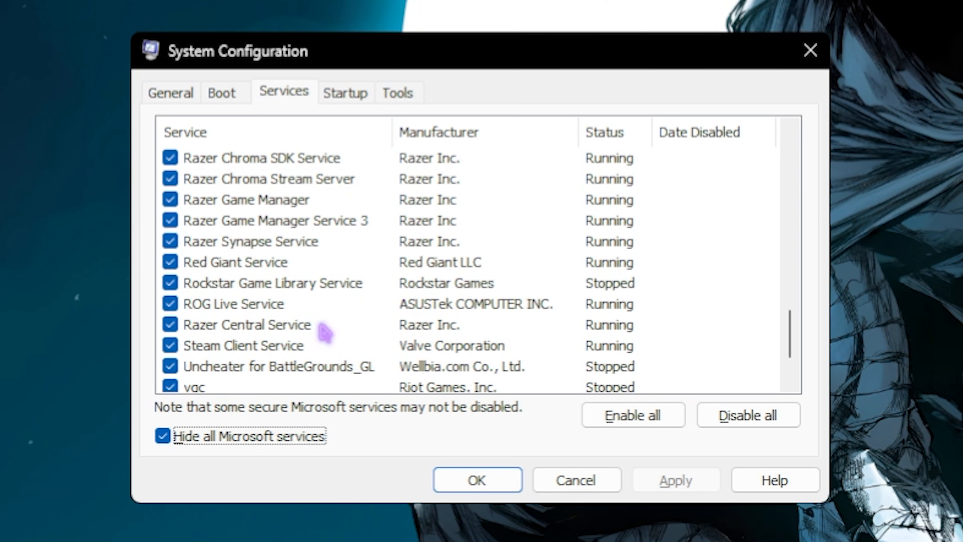
click(500, 484)
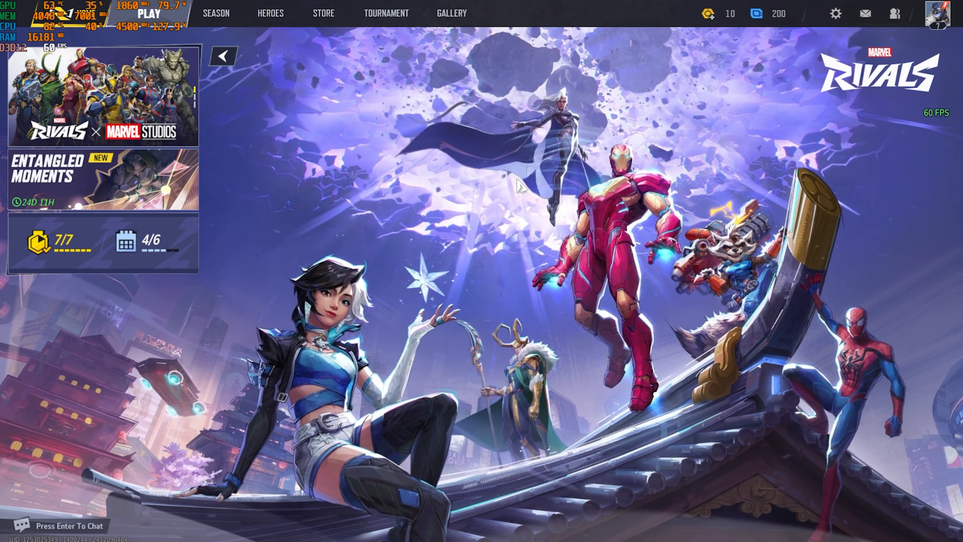
Switch to Marvel Rivals, enter its display settings and select a resolution of 1920x1080
click(835, 13)
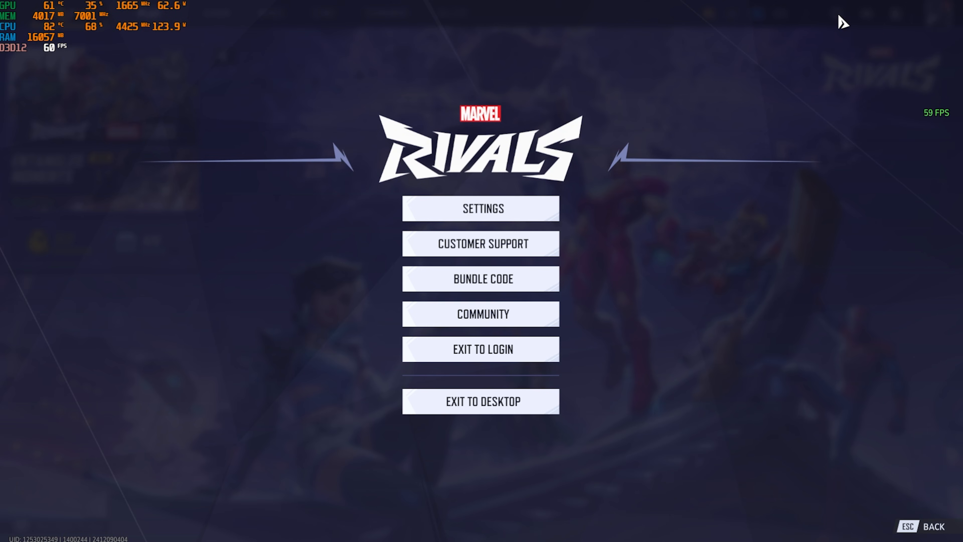
click(505, 218)
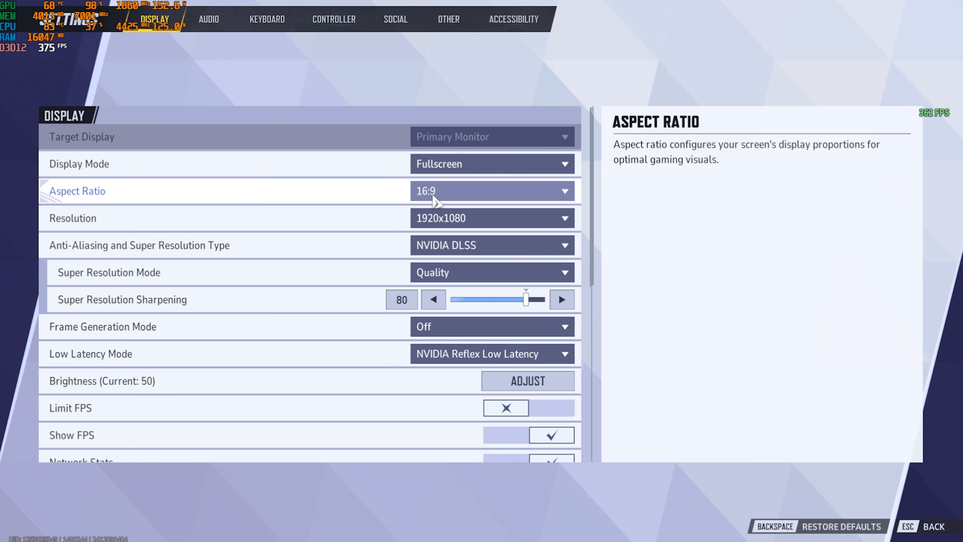
click(419, 218)
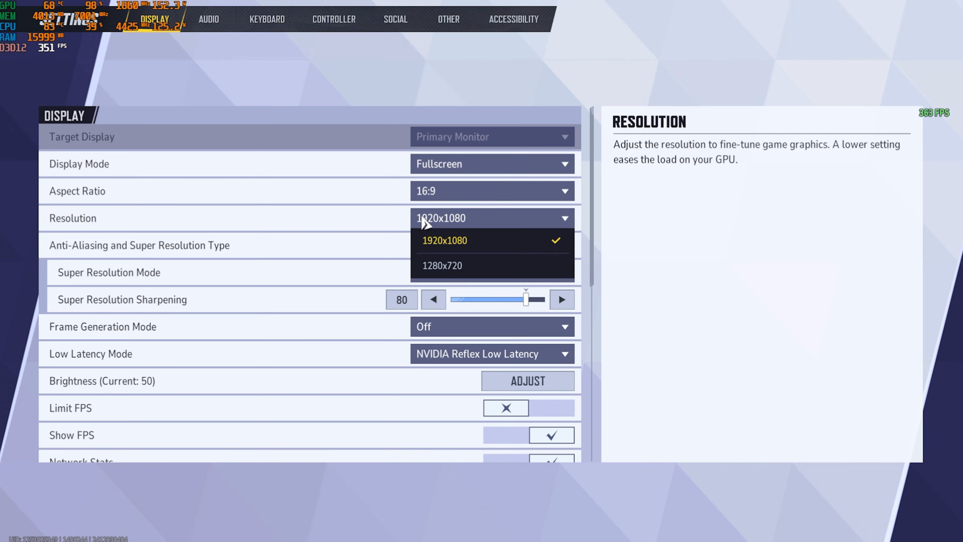
click(483, 246)
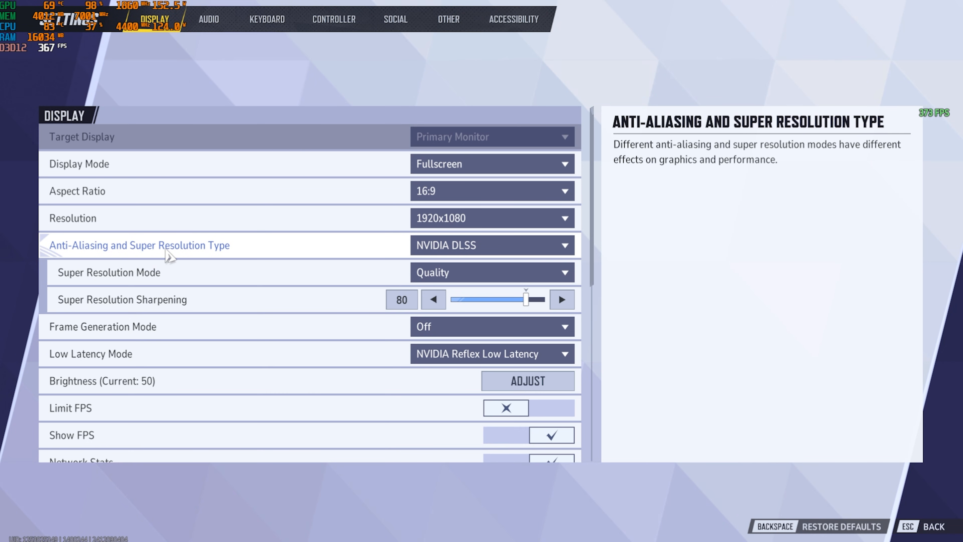
Choose NVIDIA DLSS as the anti-aliasing and super resolution type, keeping the super resolution mode at Quality
click(417, 248)
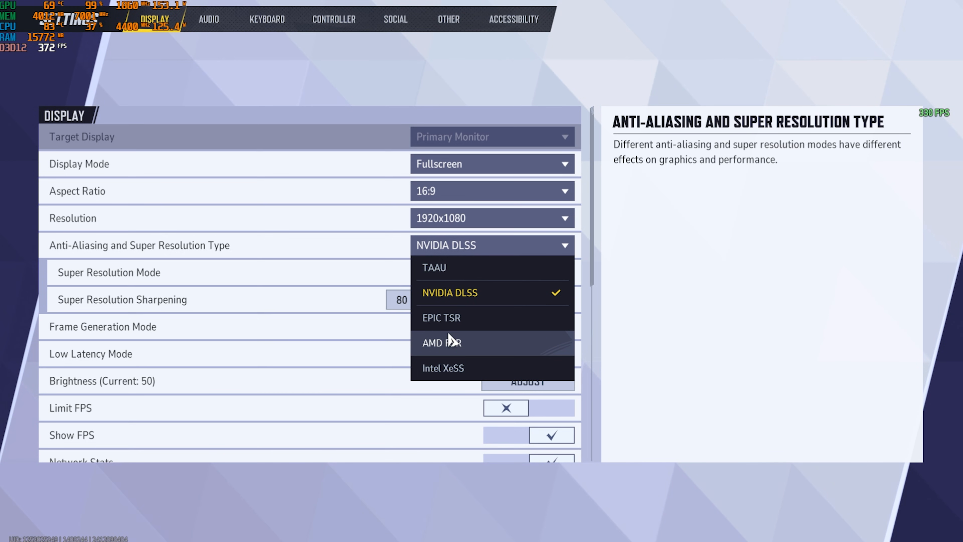
click(458, 298)
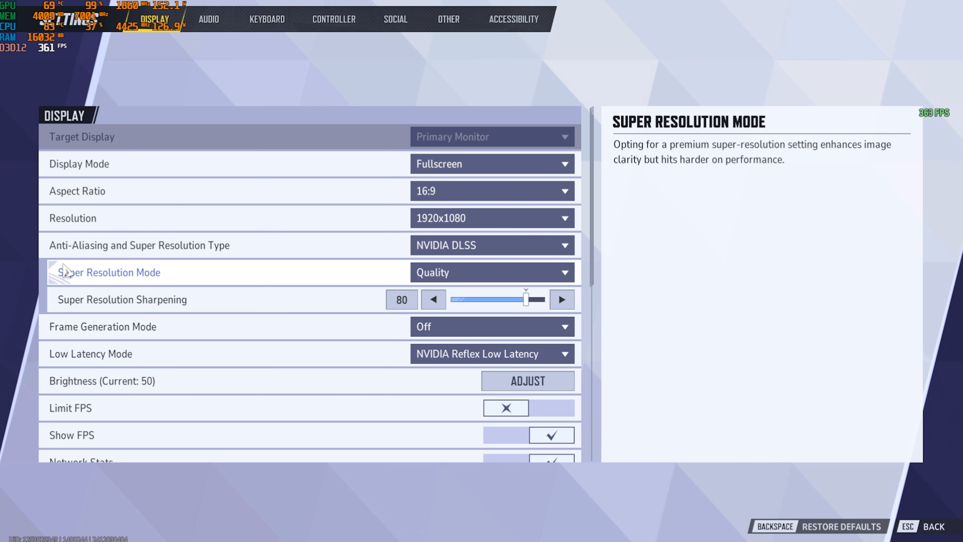
click(437, 279)
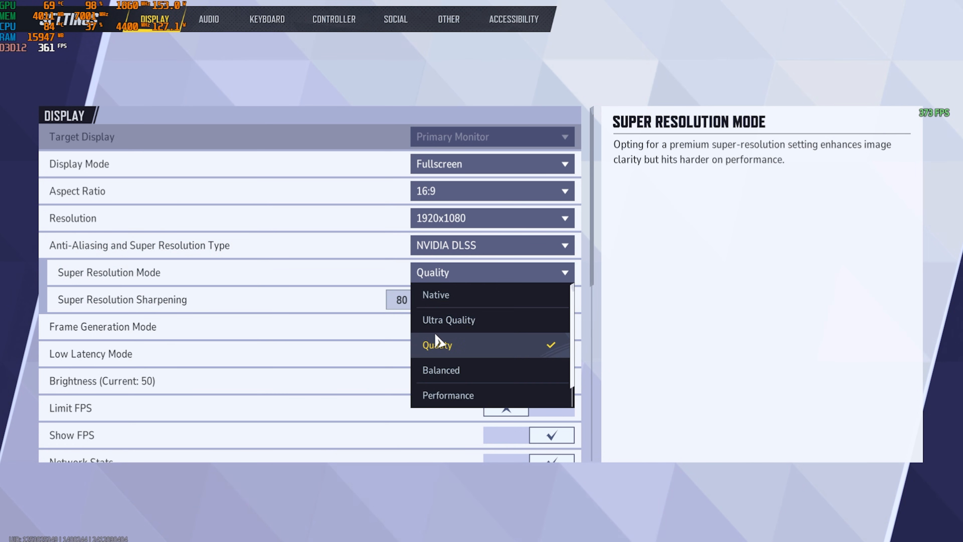
click(339, 285)
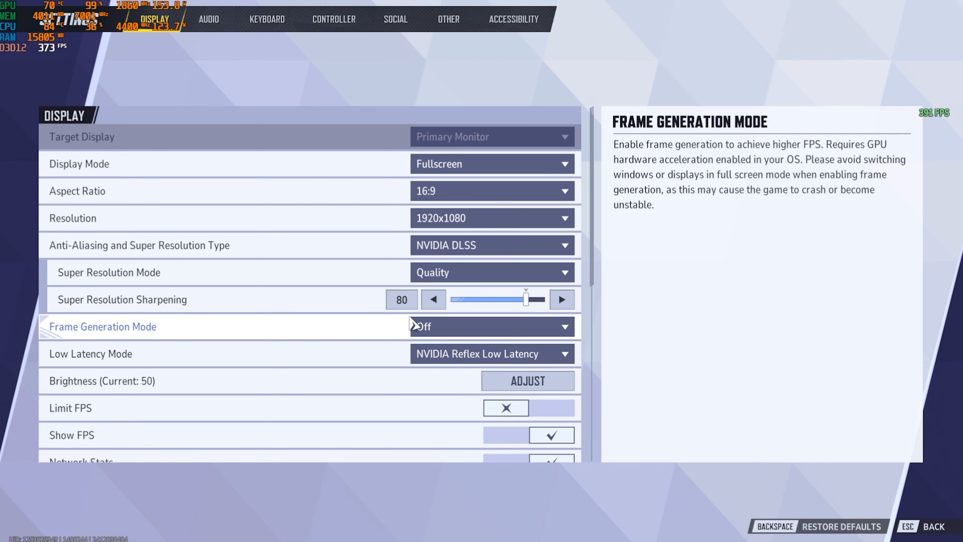
Keep Frame Generation Mode off and select NVIDIA Reflex Low Latency as the Low Latency Mode
click(457, 339)
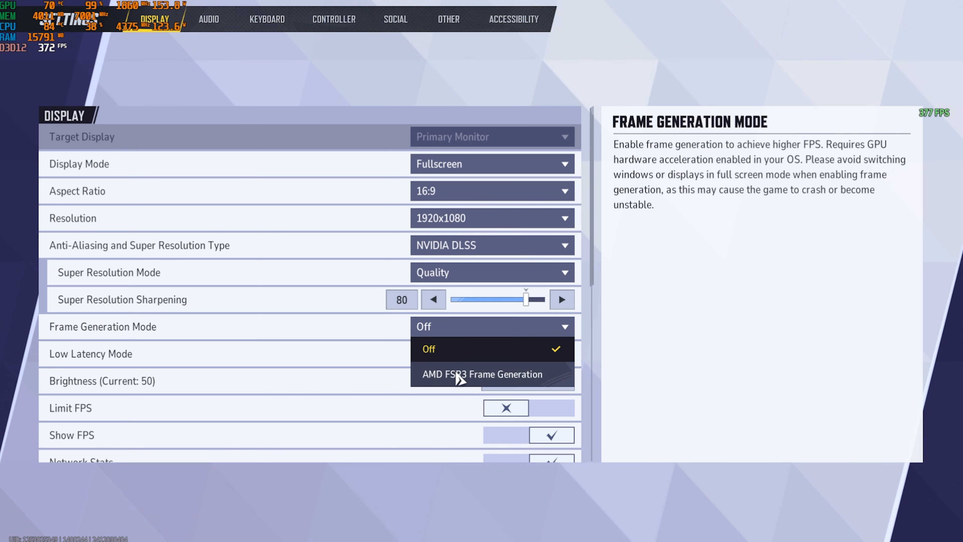
click(369, 328)
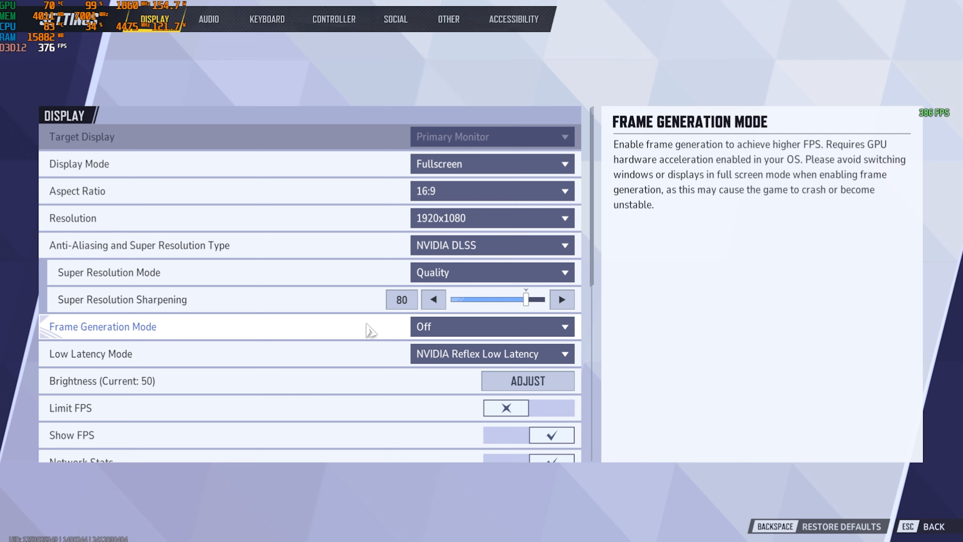
click(455, 352)
click(474, 403)
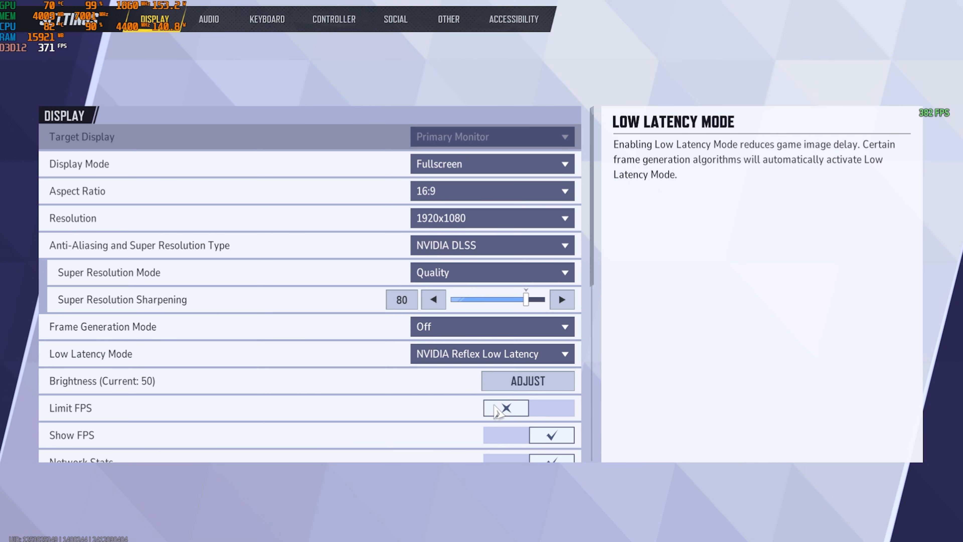
Select SSGI - Low Quality for Global Illumination and Screen Space Reflections for Reflection Quality in the graphics settings
scroll(328, 370, down, 1)
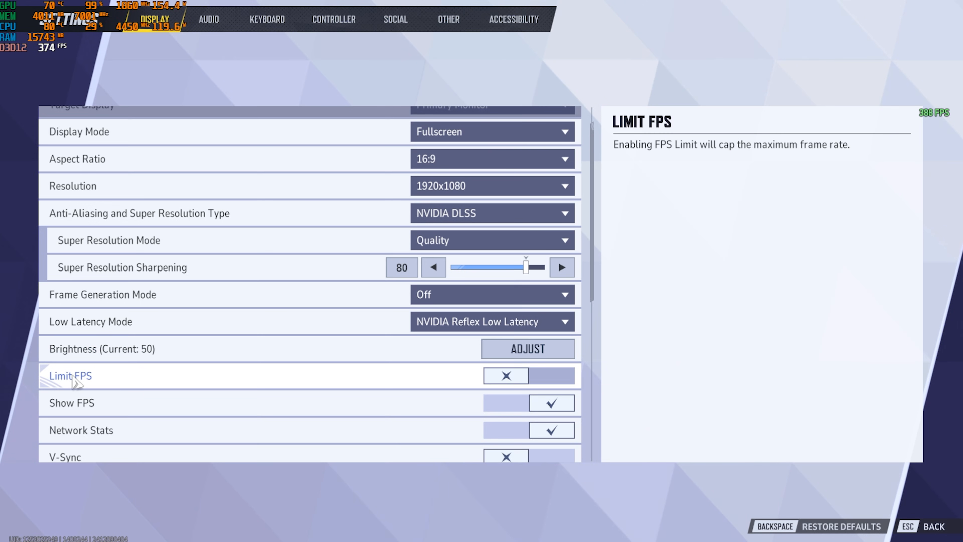
scroll(542, 378, down, 1)
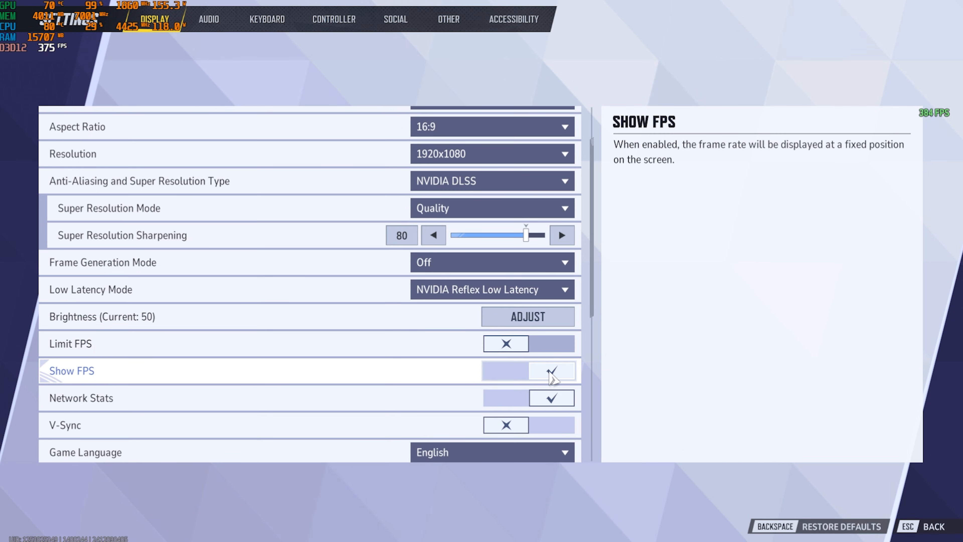
scroll(554, 398, down, 2)
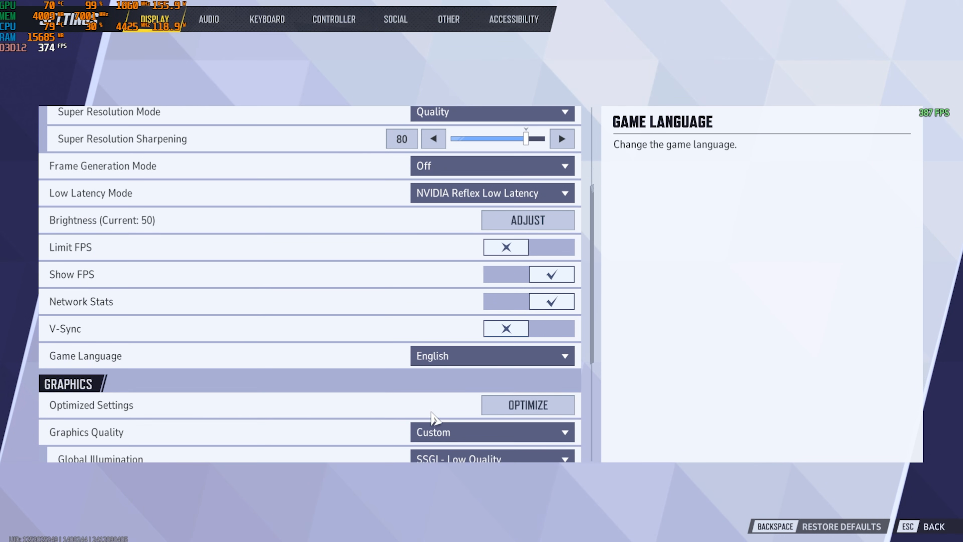
scroll(333, 383, down, 4)
scroll(72, 194, down, 1)
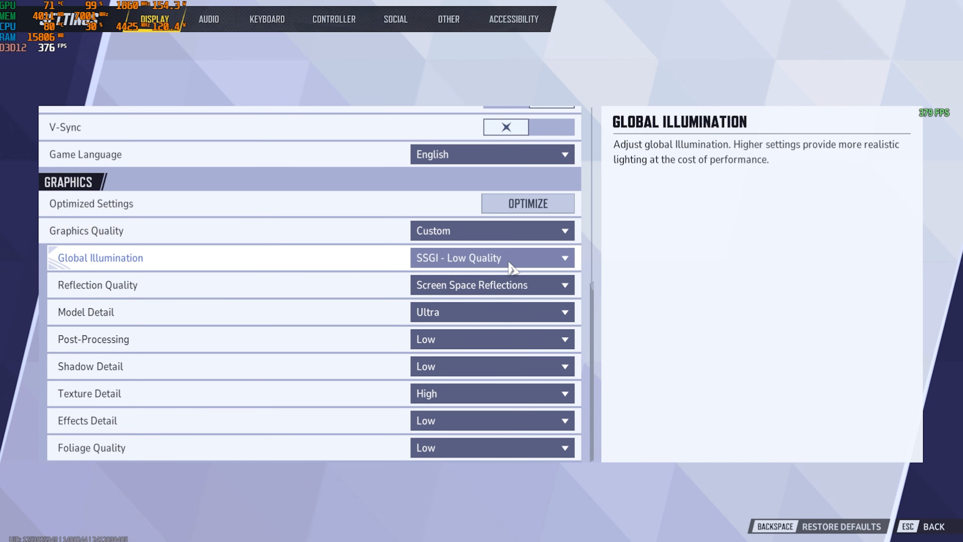
click(470, 261)
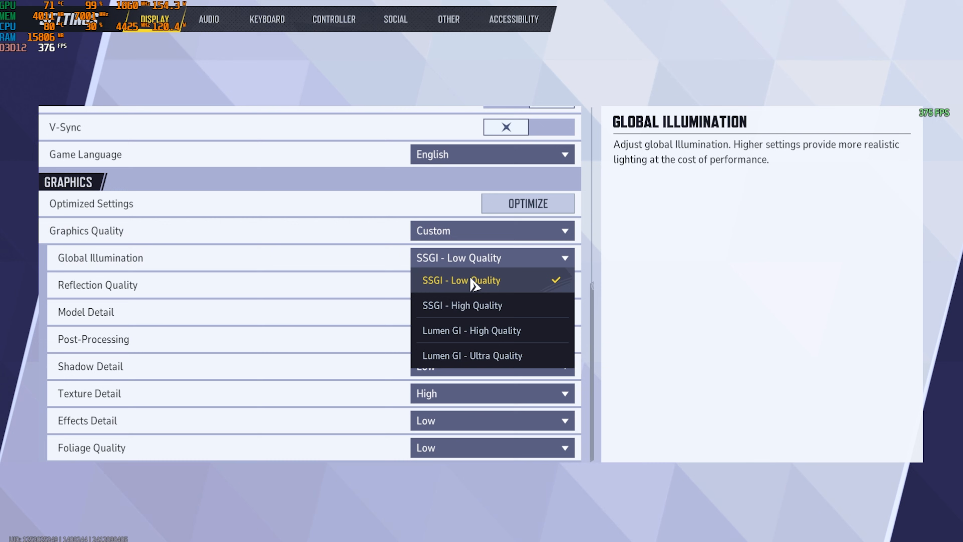
click(455, 285)
click(458, 282)
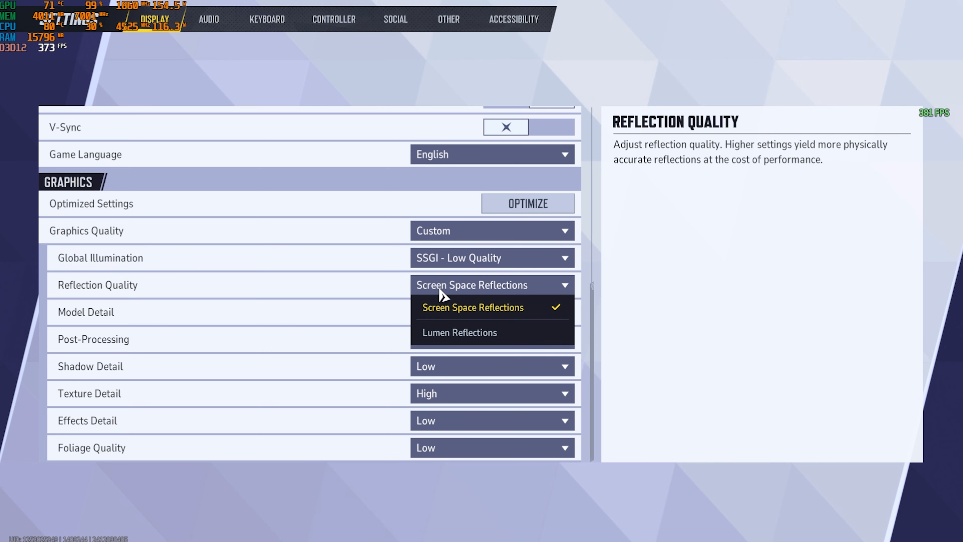
click(465, 306)
Set Model Detail to Medium and keep Texture Detail at High
click(421, 312)
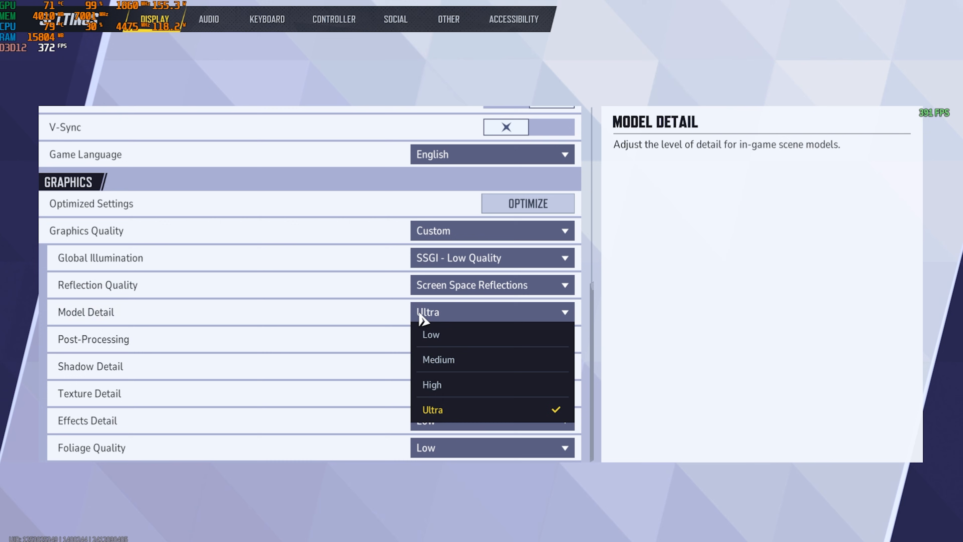
click(448, 360)
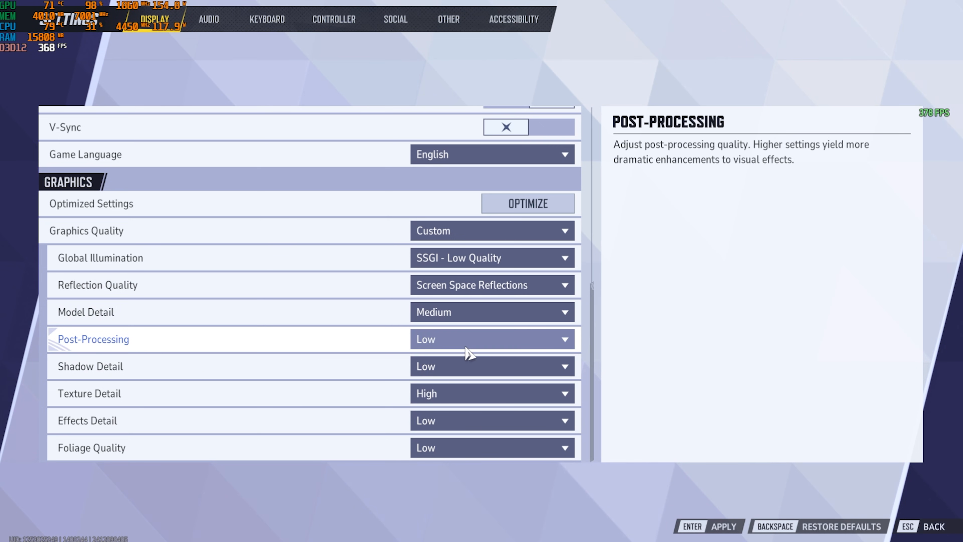
click(459, 396)
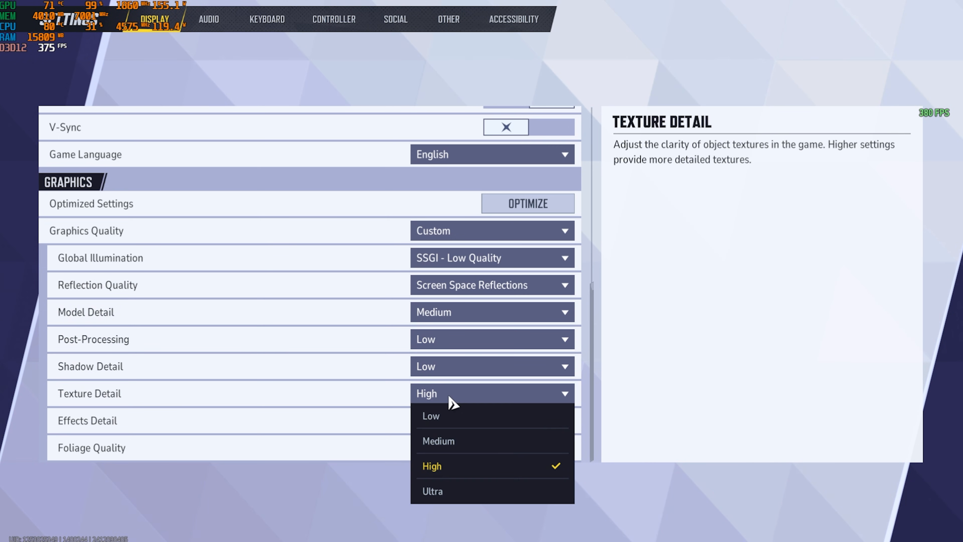
click(262, 410)
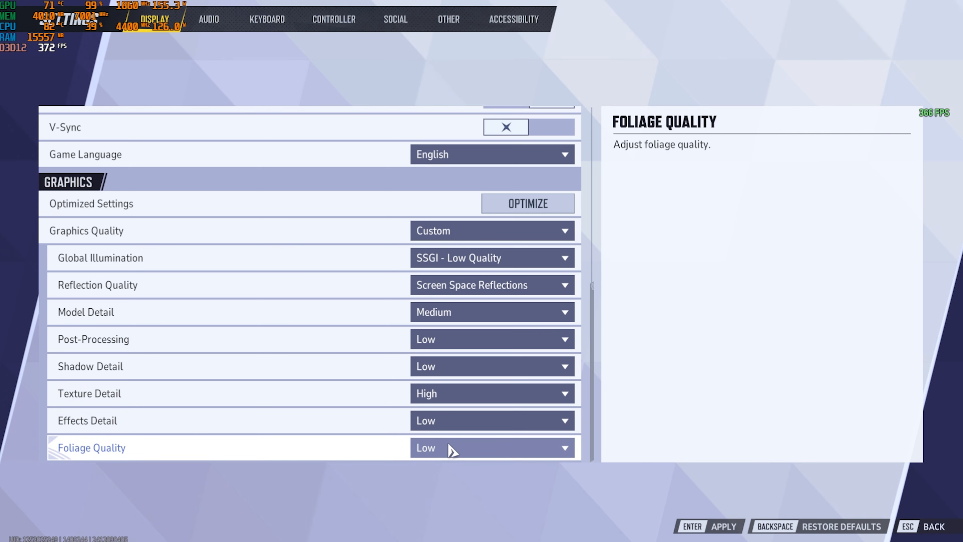
Apply and confirm the new display settings, and leave the settings screen
key(Return)
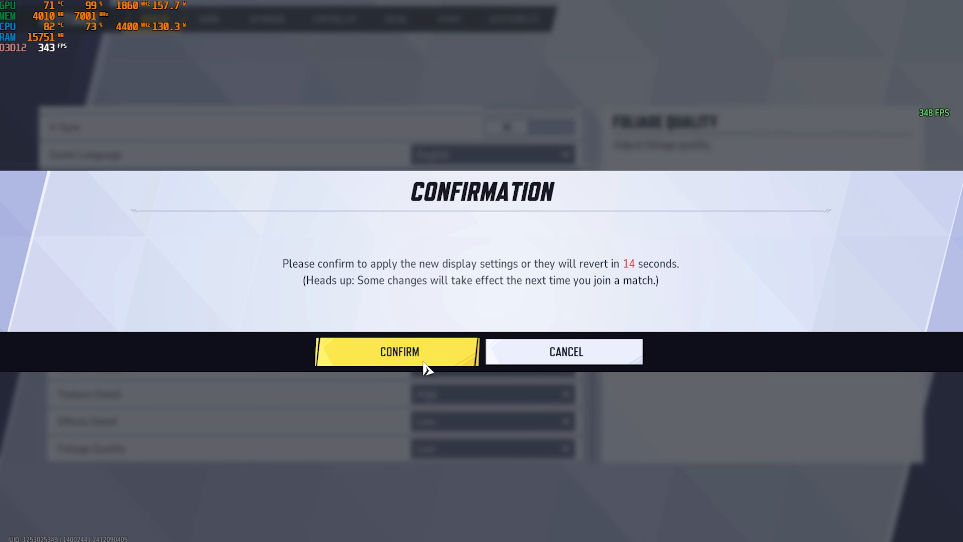
click(424, 363)
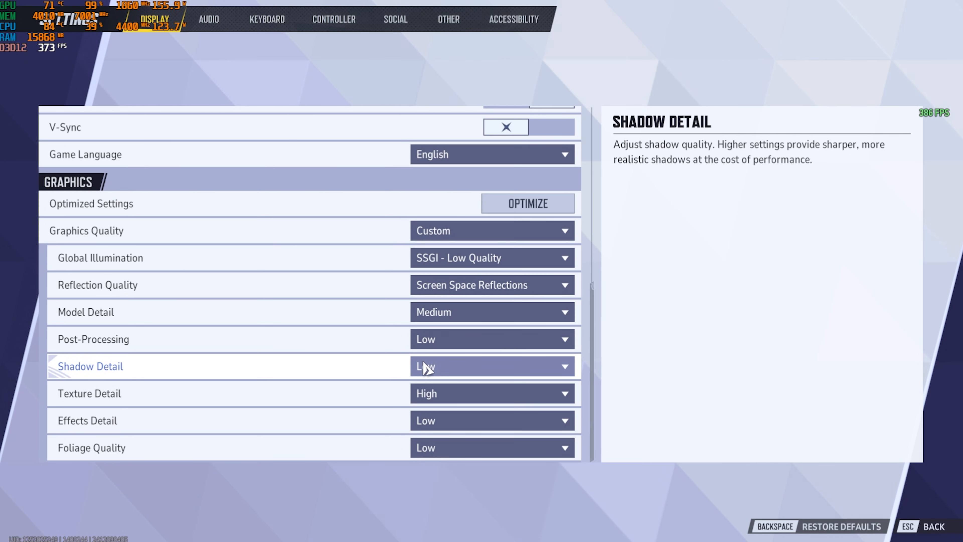
key(Escape)
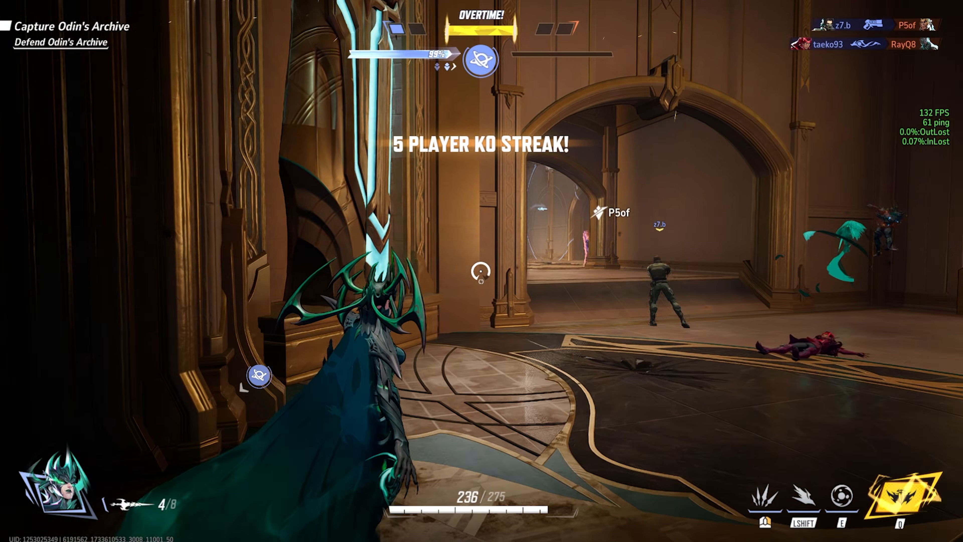
click(480, 271)
click(480, 272)
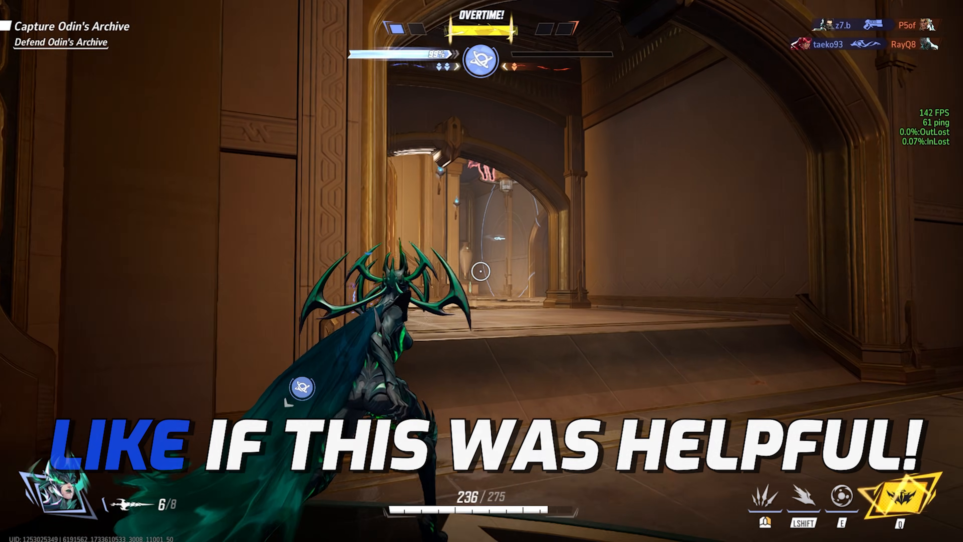
click(481, 272)
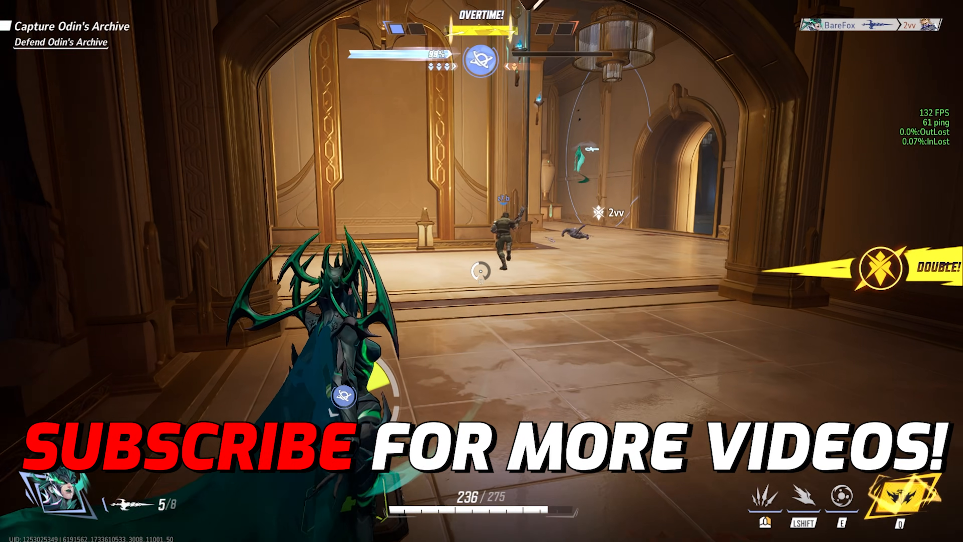
key(w)
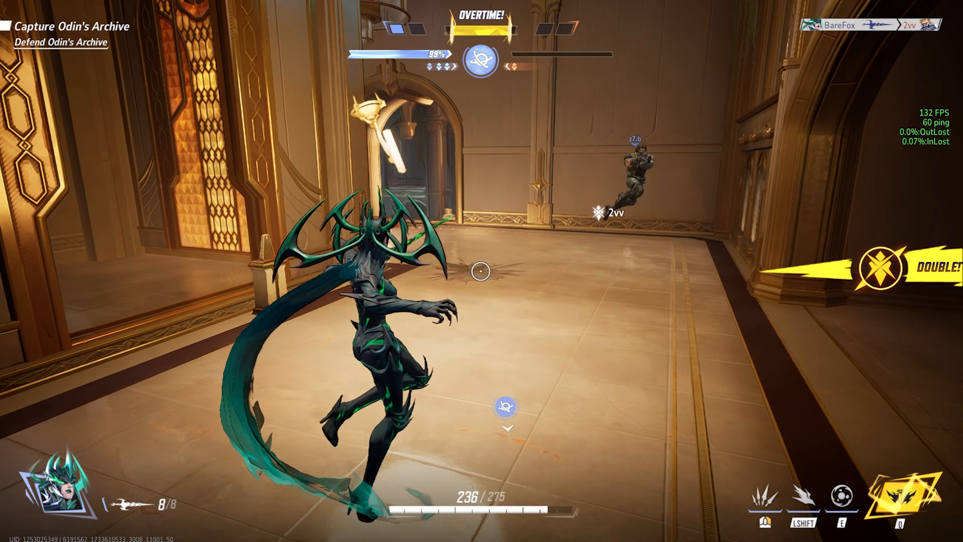
key(w)
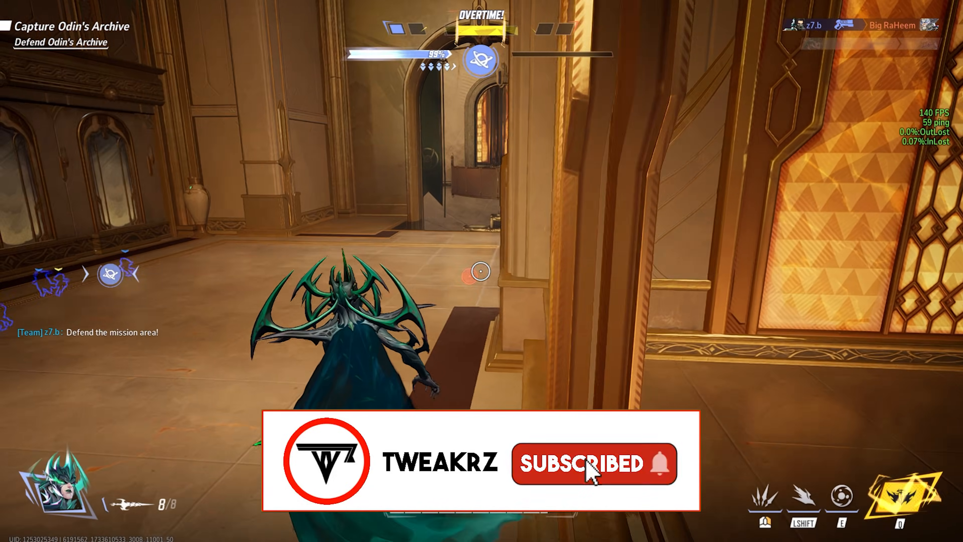
click(481, 271)
click(481, 271)
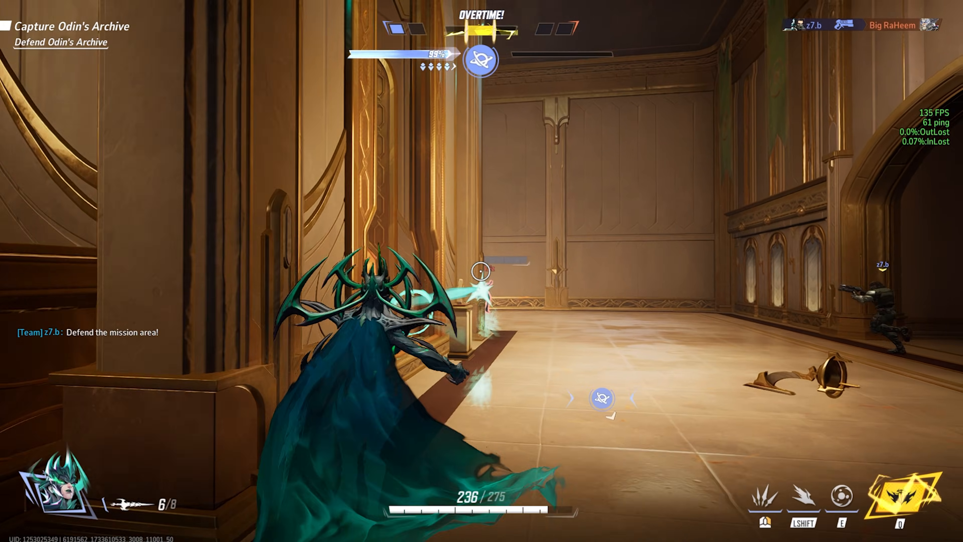
click(480, 271)
click(481, 271)
key(r)
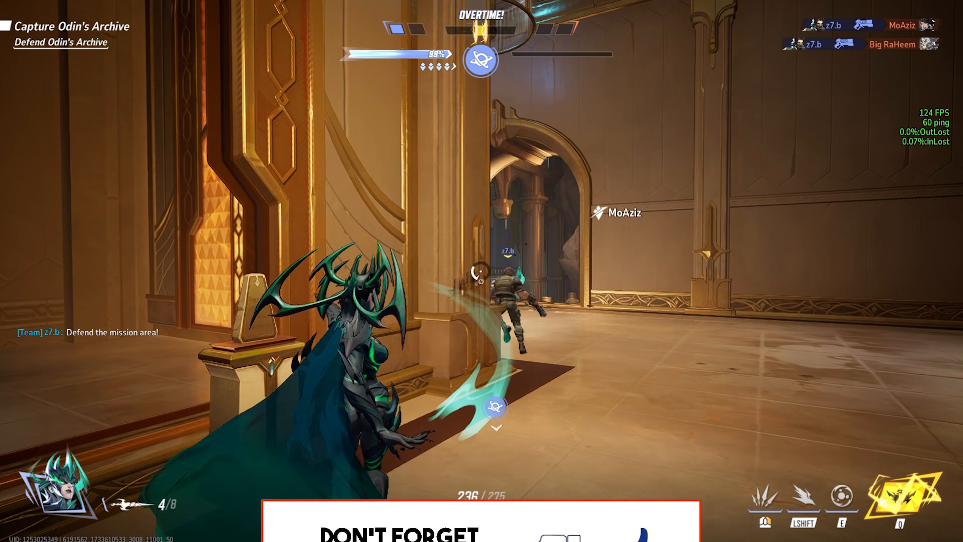